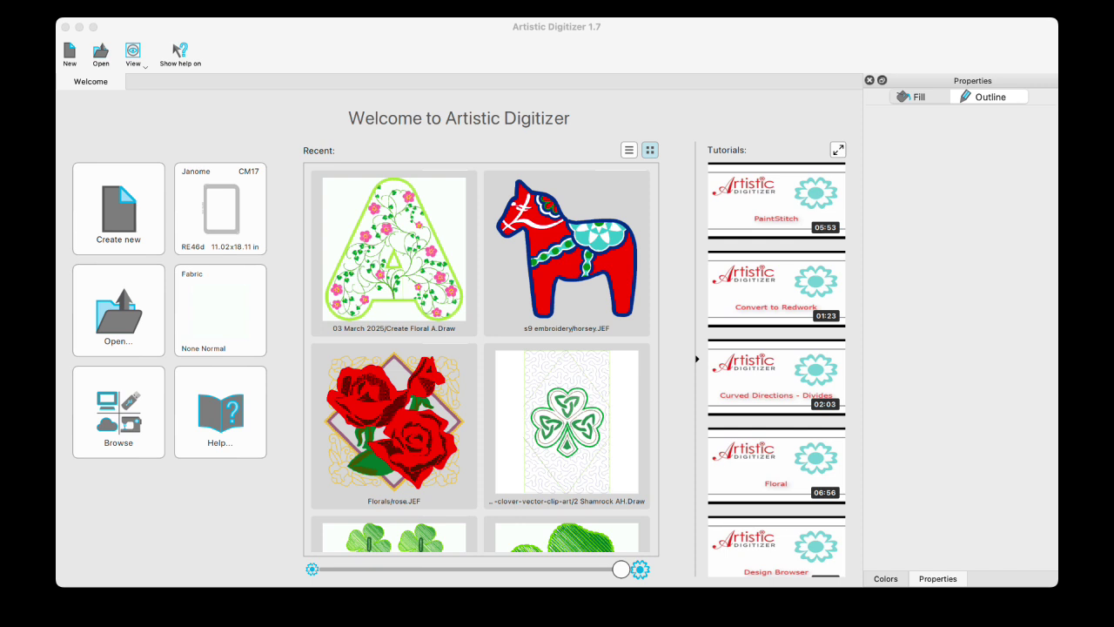
Start a new design and draw a filled navy circle above the horizontal guide.
{"action": "left_click", "coordinate": [119, 236]}
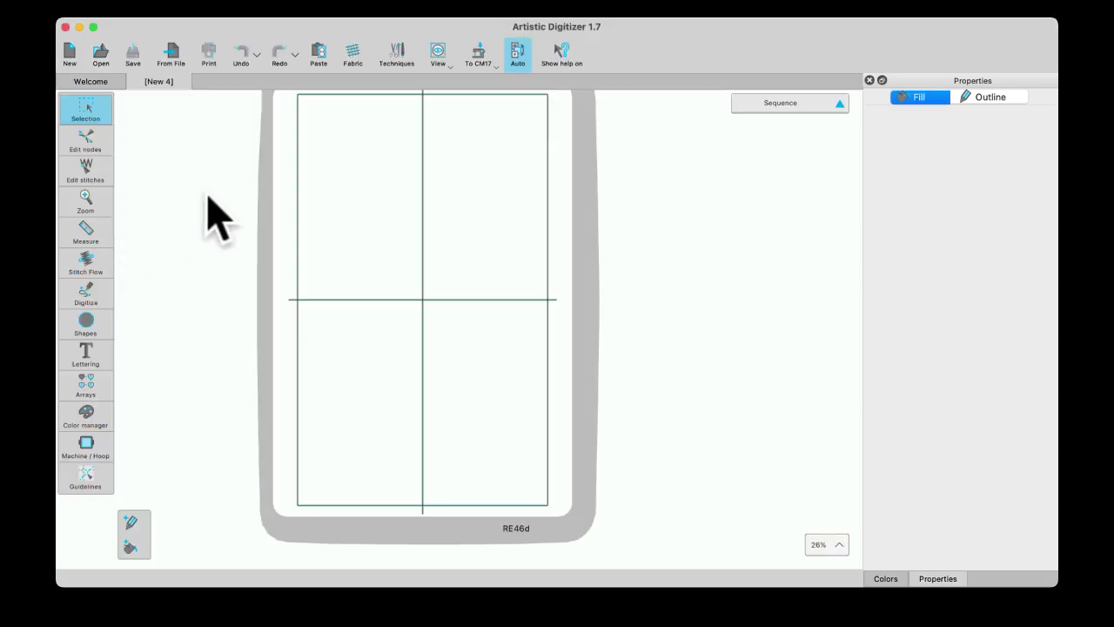
{"action": "left_click", "coordinate": [87, 321]}
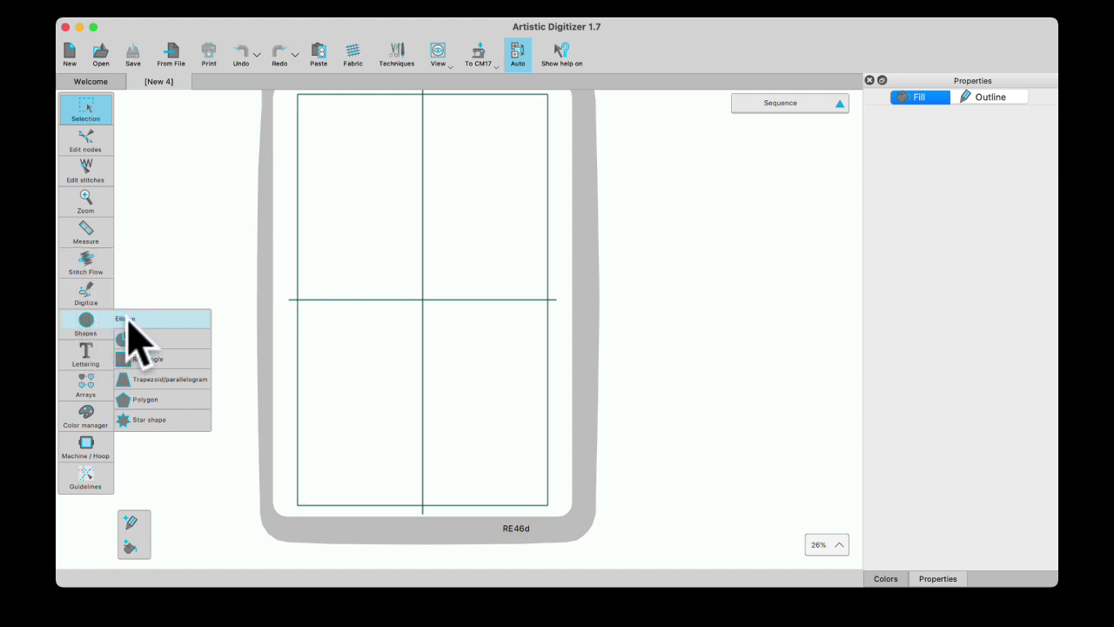
{"action": "left_click", "coordinate": [126, 320]}
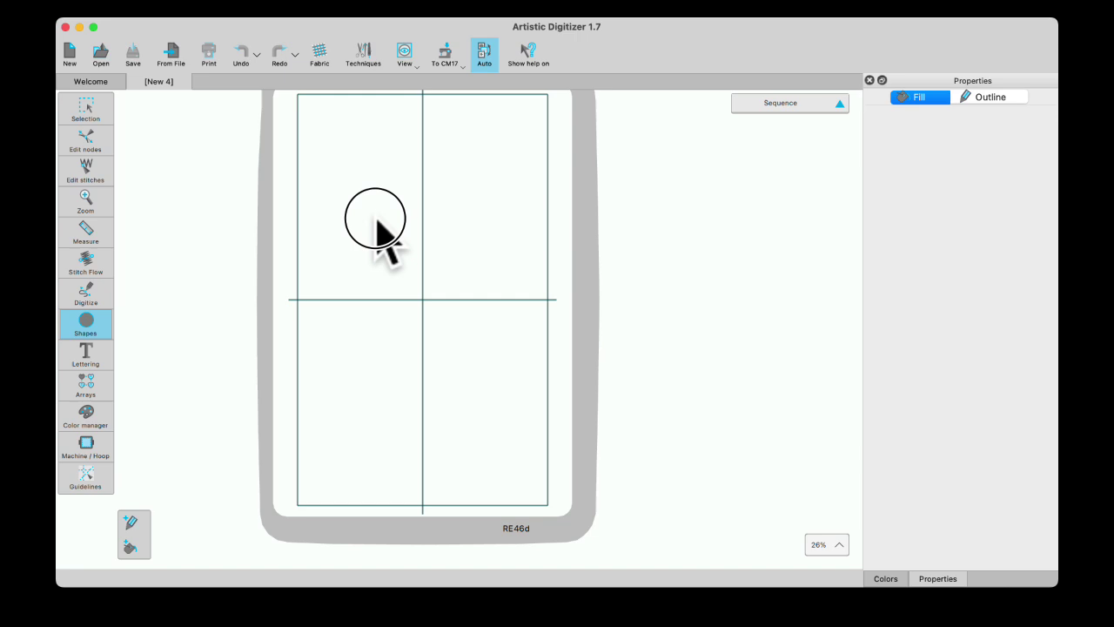
{"action": "left_click_drag", "start_coordinate": [376, 220], "coordinate": [445, 284]}
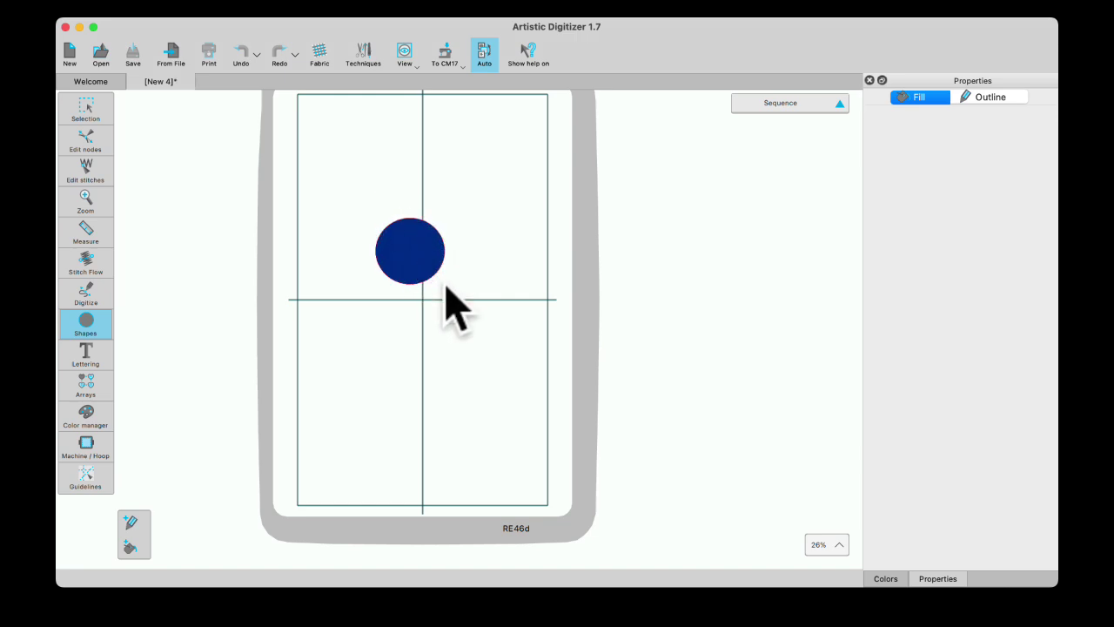
Draw a navy rectangle below the guide and set its corner roundness to 40%.
{"action": "left_click", "coordinate": [78, 352]}
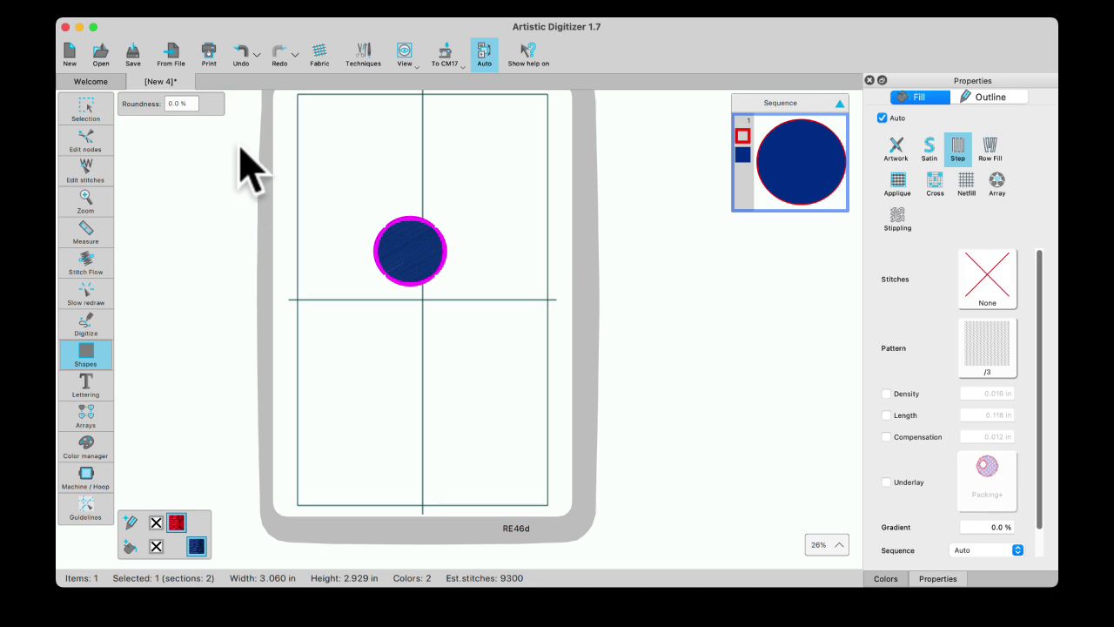
{"action": "left_click_drag", "start_coordinate": [336, 375], "coordinate": [464, 432]}
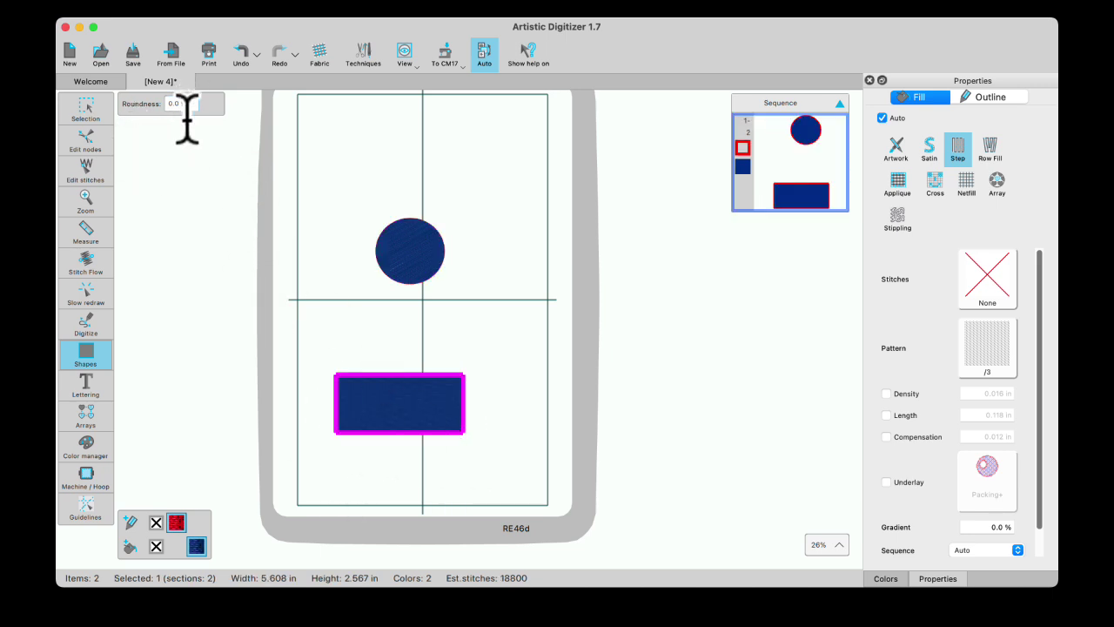
{"action": "left_click", "coordinate": [110, 364]}
{"action": "left_click", "coordinate": [91, 365]}
{"action": "left_click_drag", "start_coordinate": [195, 104], "coordinate": [135, 106]}
{"action": "type", "text": "40"}
{"action": "key", "text": "Return"}
{"action": "left_click", "coordinate": [85, 109]}
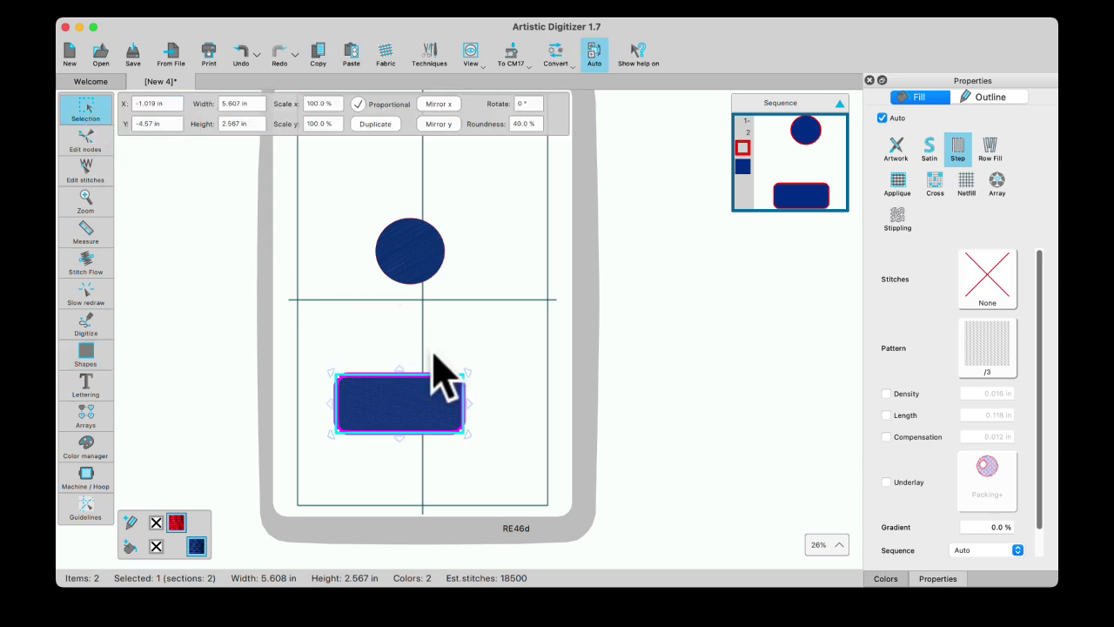
{"action": "left_click", "coordinate": [550, 412]}
{"action": "scroll", "coordinate": [409, 411], "scroll_direction": "up", "scroll_amount": 3}
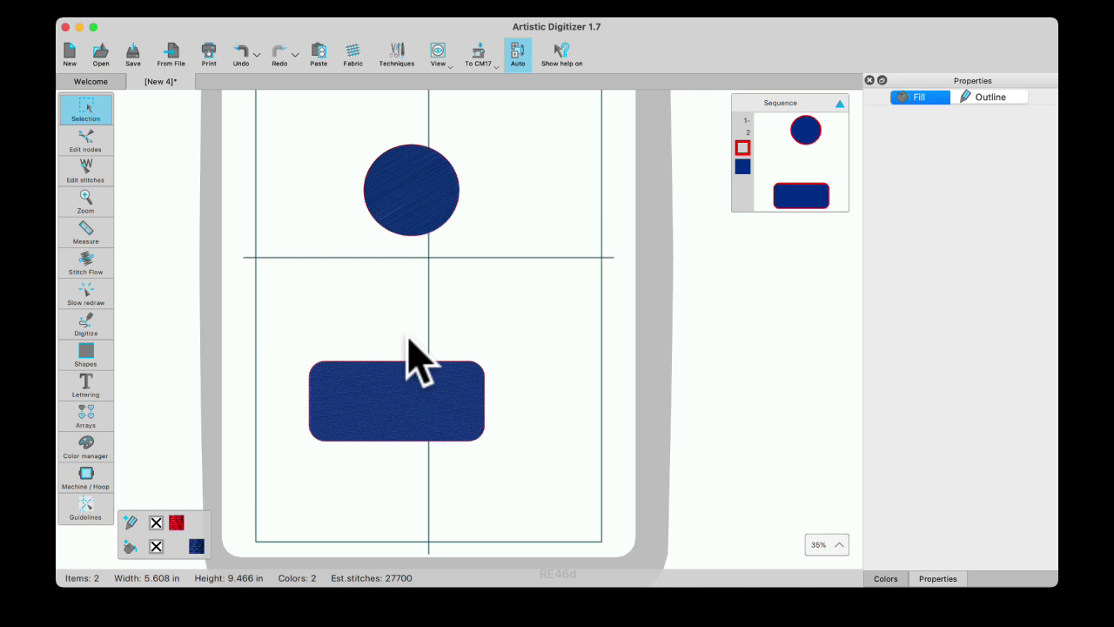
Change the circle's fill thread from navy to pink.
{"action": "left_click", "coordinate": [433, 202]}
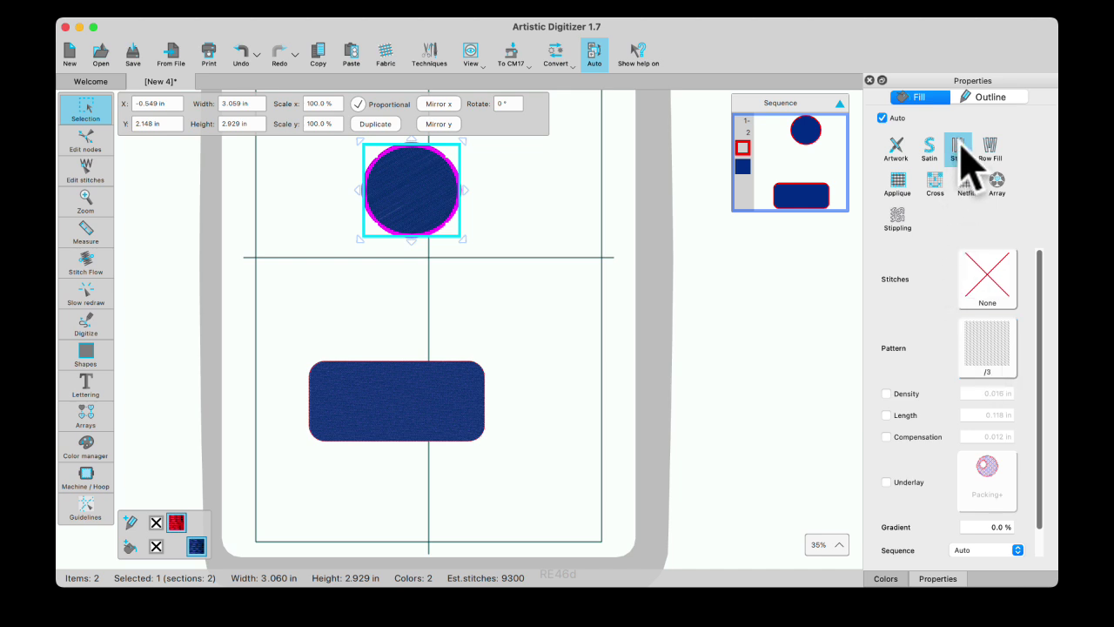
{"action": "left_click", "coordinate": [986, 345]}
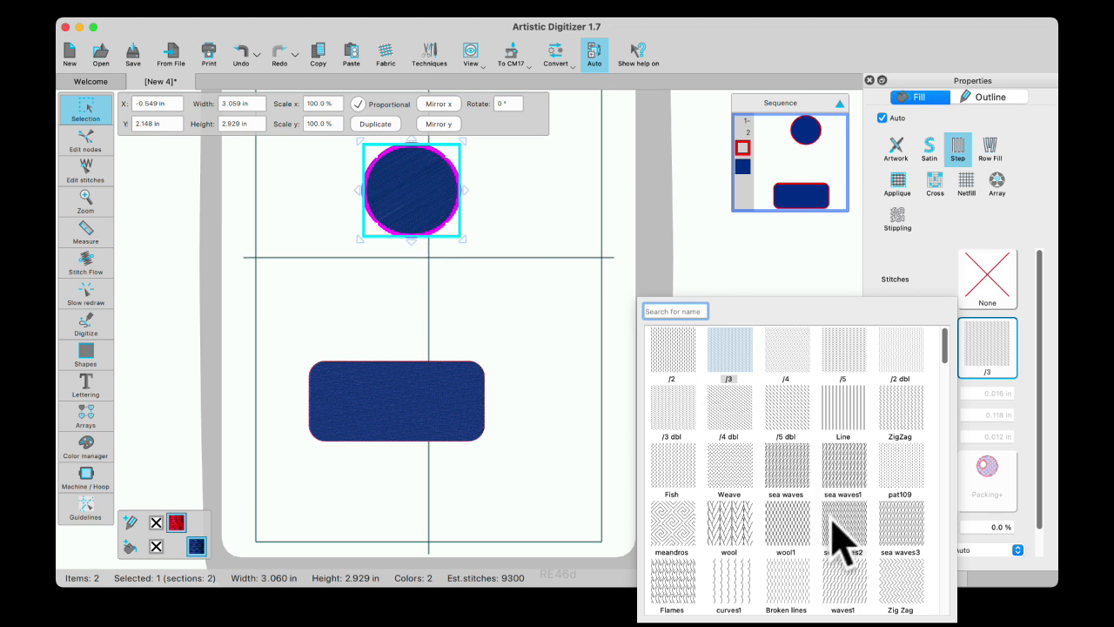
{"action": "left_click", "coordinate": [827, 292]}
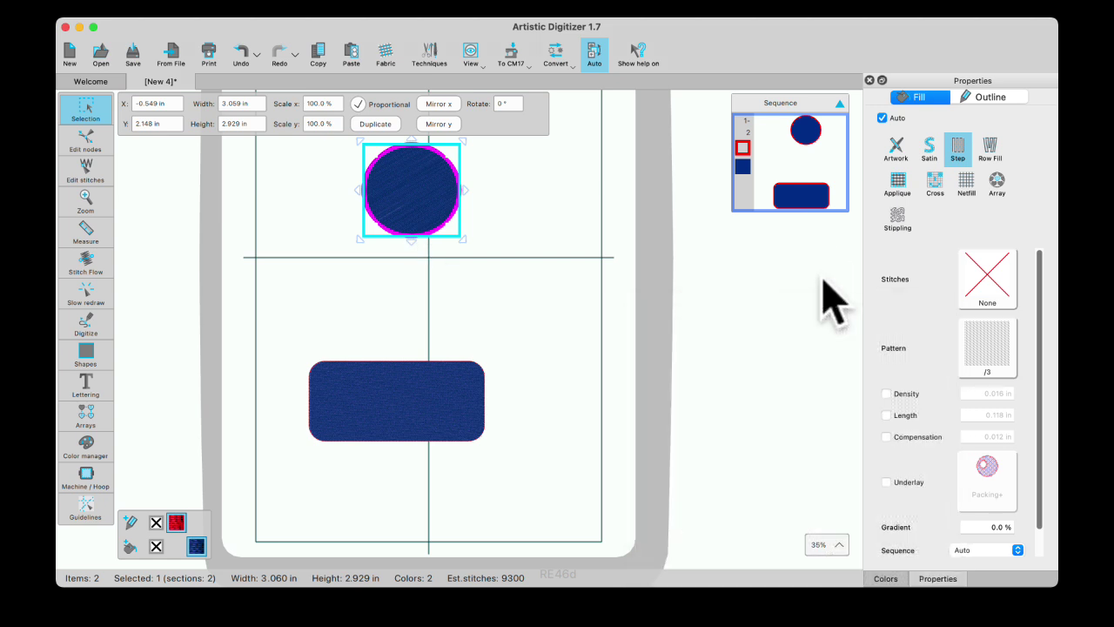
{"action": "left_click", "coordinate": [882, 579]}
{"action": "left_click", "coordinate": [1023, 447]}
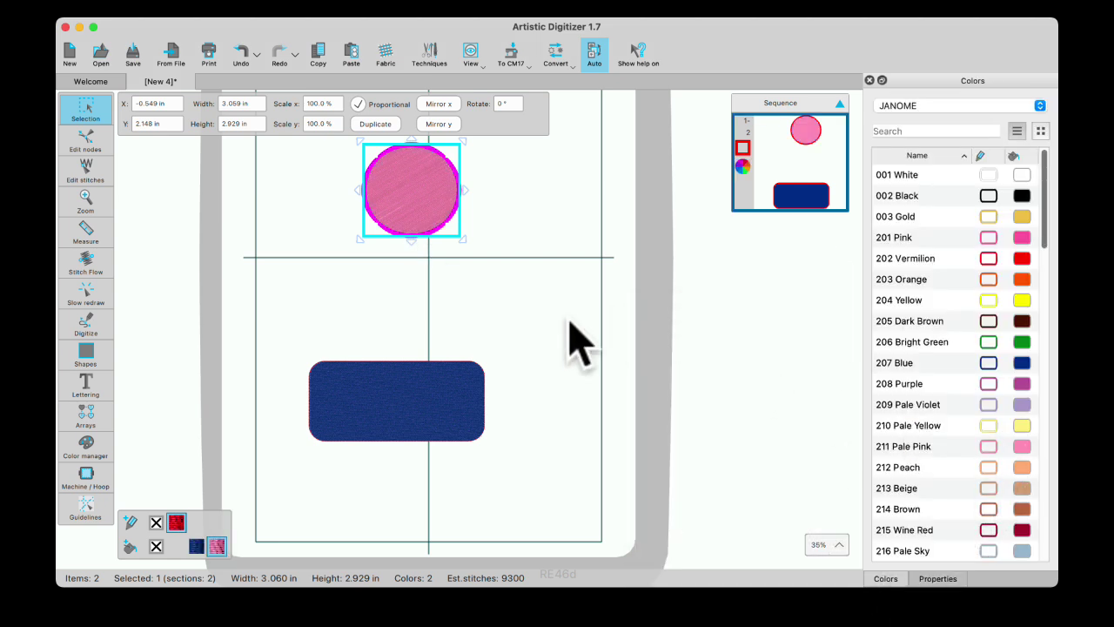
{"action": "scroll", "coordinate": [426, 199], "scroll_direction": "up", "scroll_amount": 2}
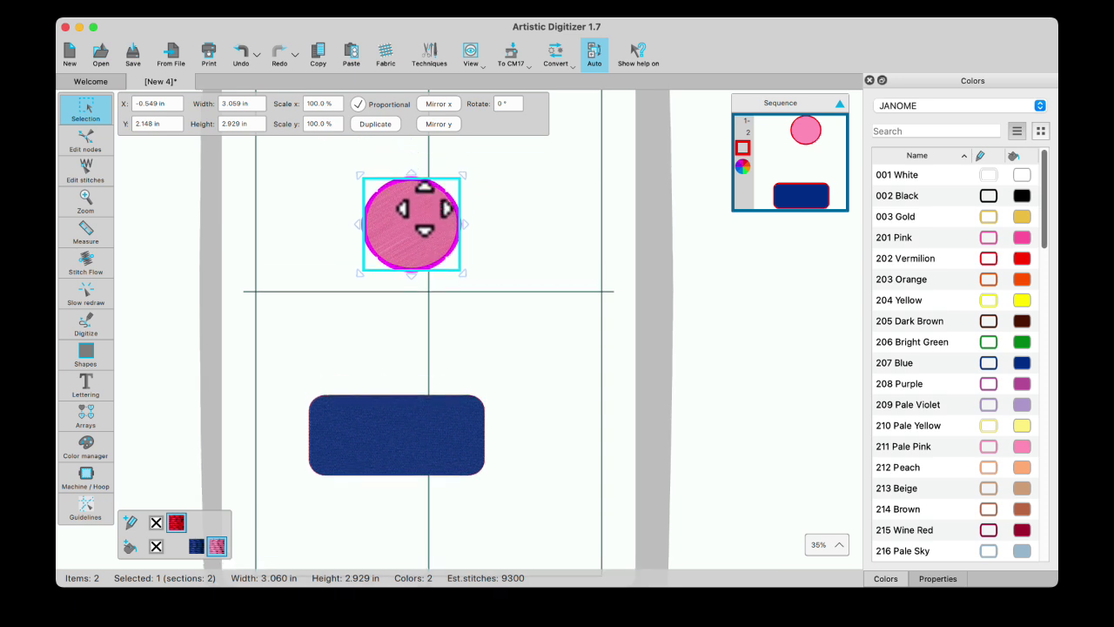
{"action": "scroll", "coordinate": [418, 217], "scroll_direction": "up", "scroll_amount": 5}
{"action": "scroll", "coordinate": [418, 225], "scroll_direction": "up", "scroll_amount": 1}
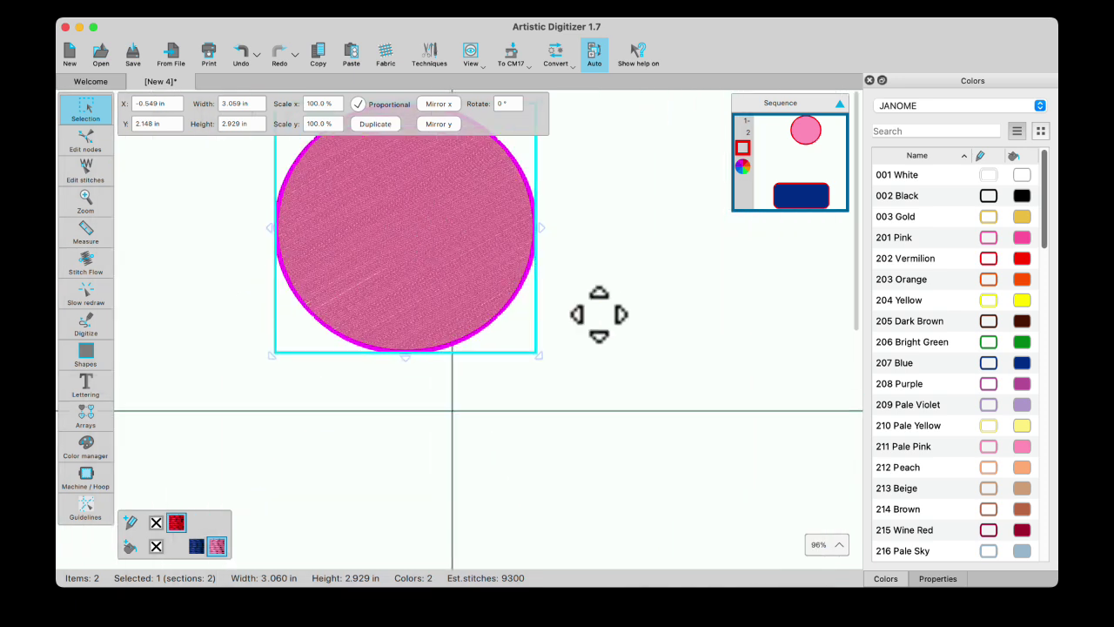
{"action": "left_click", "coordinate": [937, 579]}
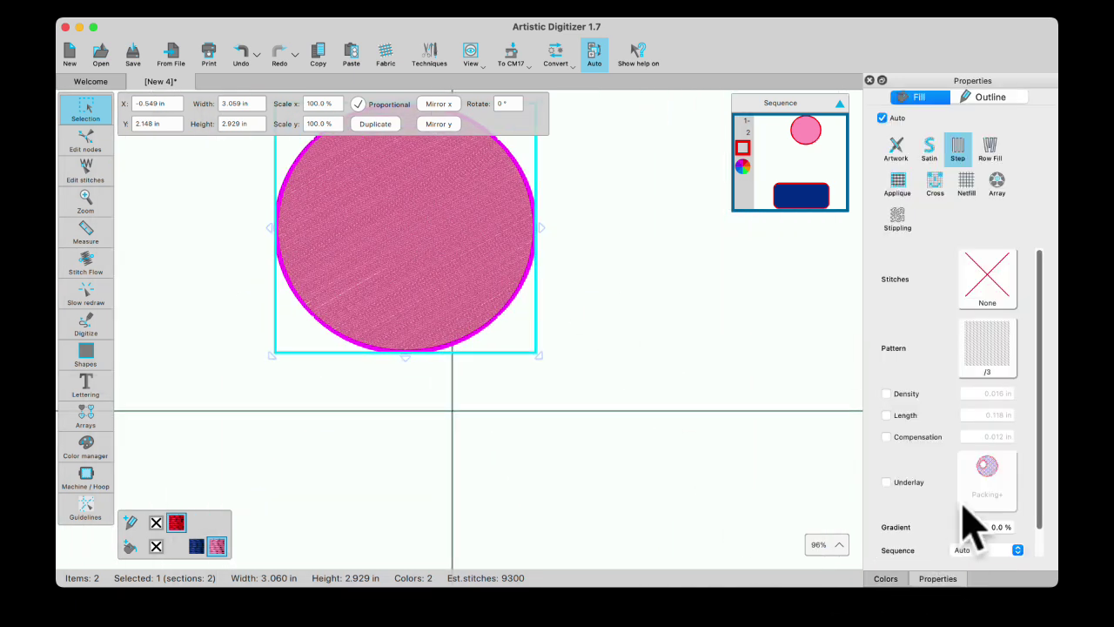
Try the wool fill pattern on the pink circle, then switch it to curves1.
{"action": "left_click", "coordinate": [992, 361]}
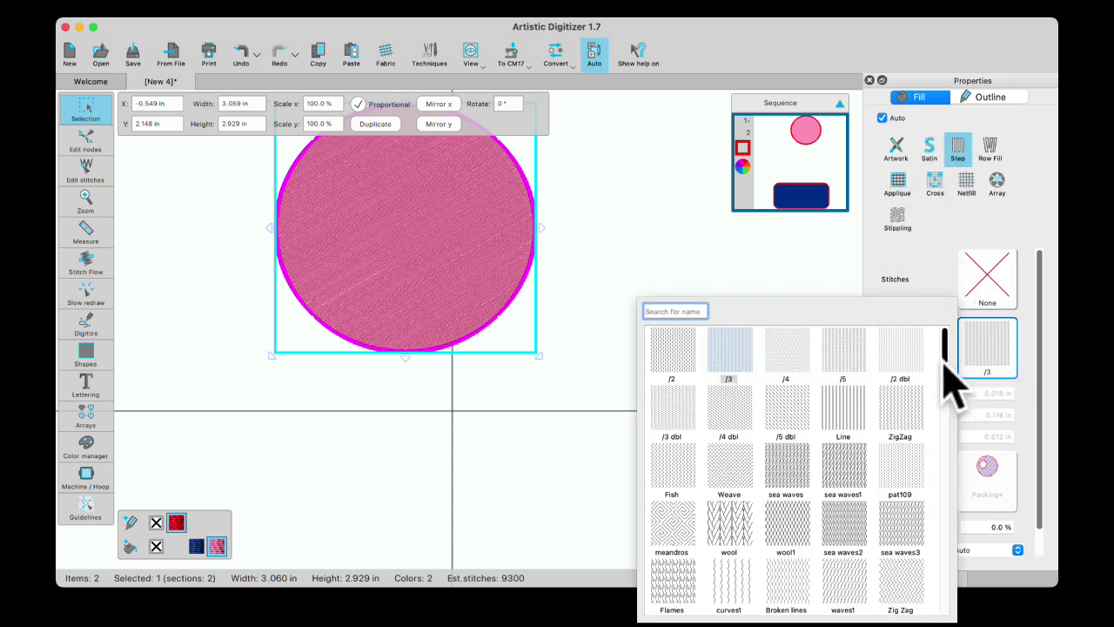
{"action": "left_click", "coordinate": [736, 545]}
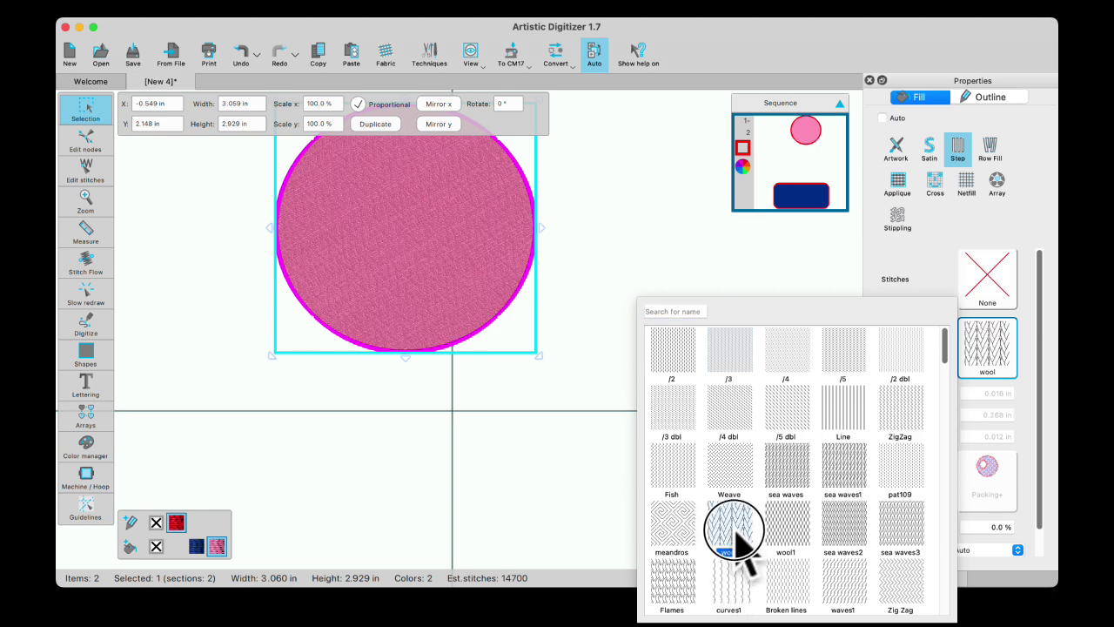
{"action": "left_click", "coordinate": [999, 344]}
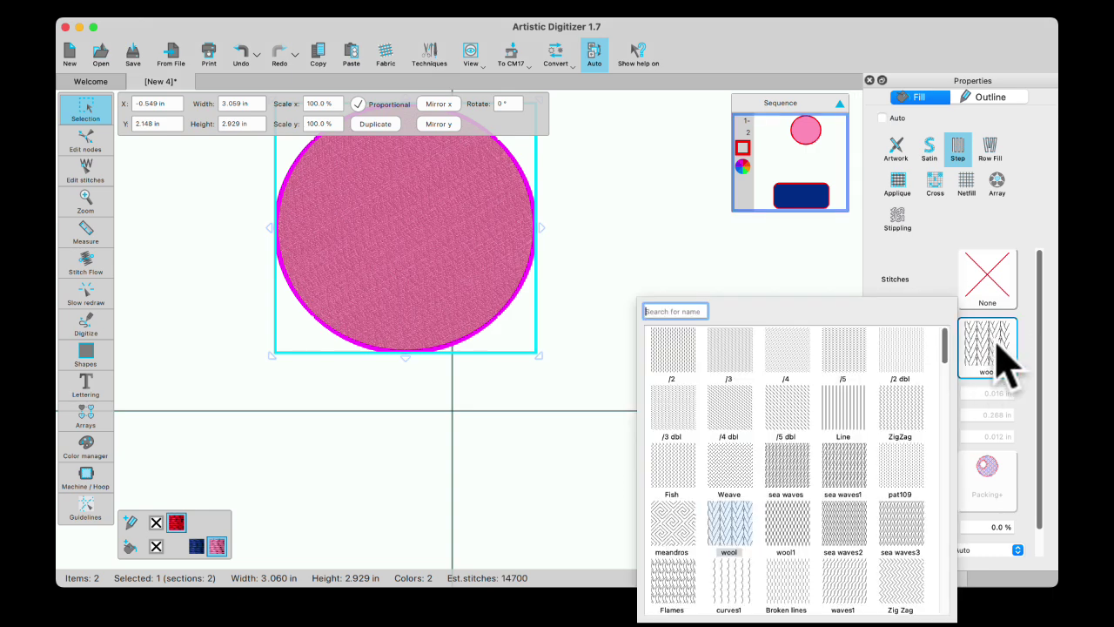
{"action": "left_click", "coordinate": [724, 579]}
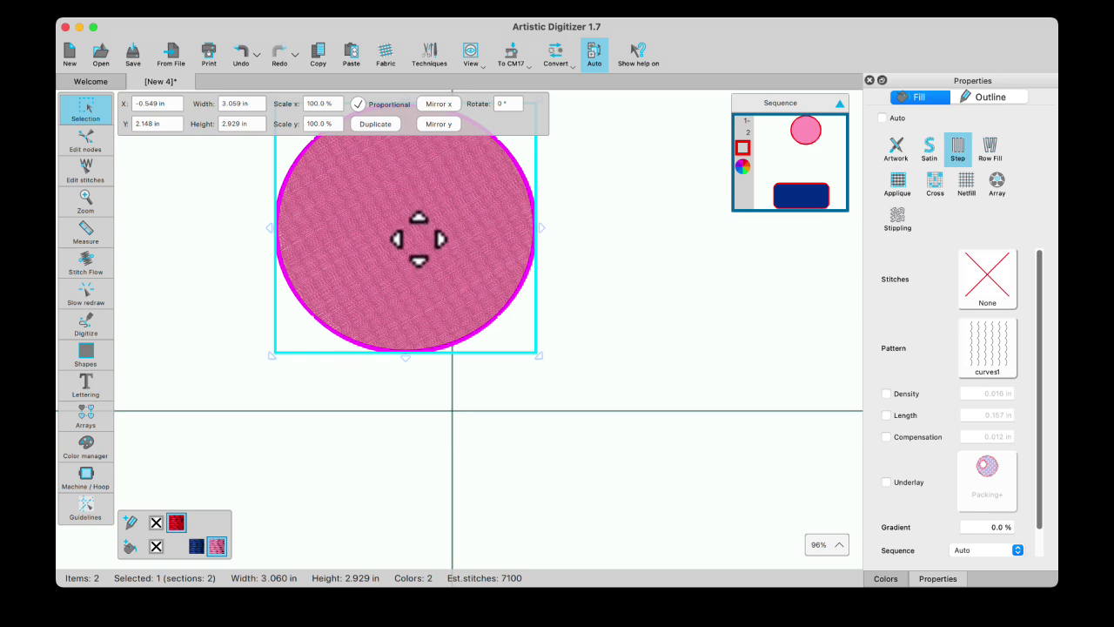
{"action": "scroll", "coordinate": [405, 233], "scroll_direction": "up", "scroll_amount": 3}
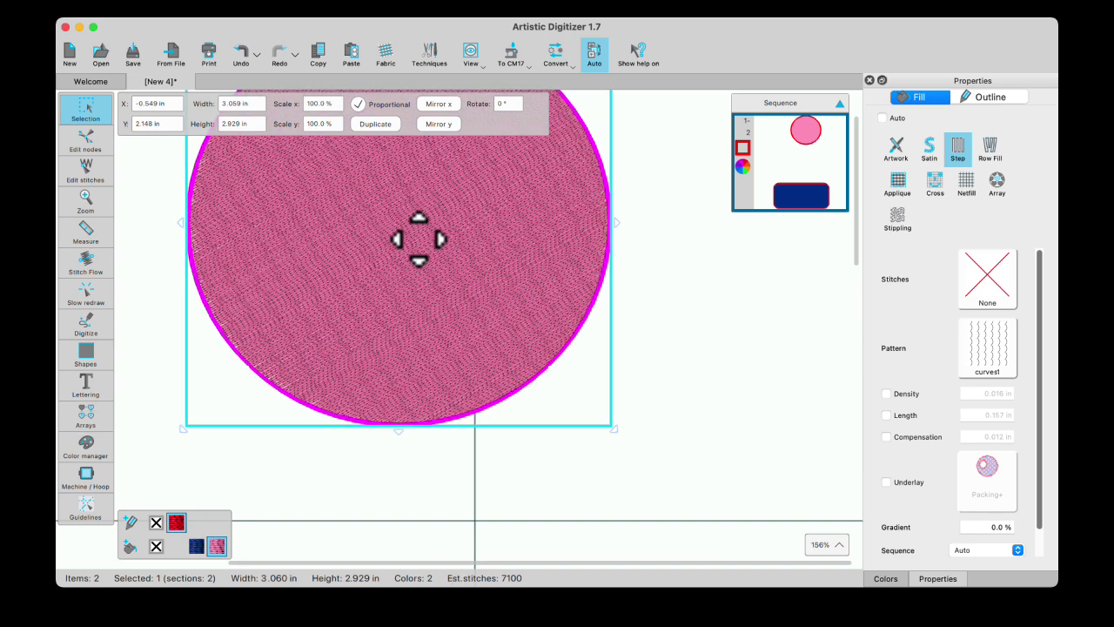
Set the circle's fill back to wool and draw a diagonal stitch direction across it.
{"action": "left_click", "coordinate": [86, 263]}
{"action": "left_click", "coordinate": [290, 239]}
{"action": "left_click_drag", "start_coordinate": [291, 239], "coordinate": [353, 258]}
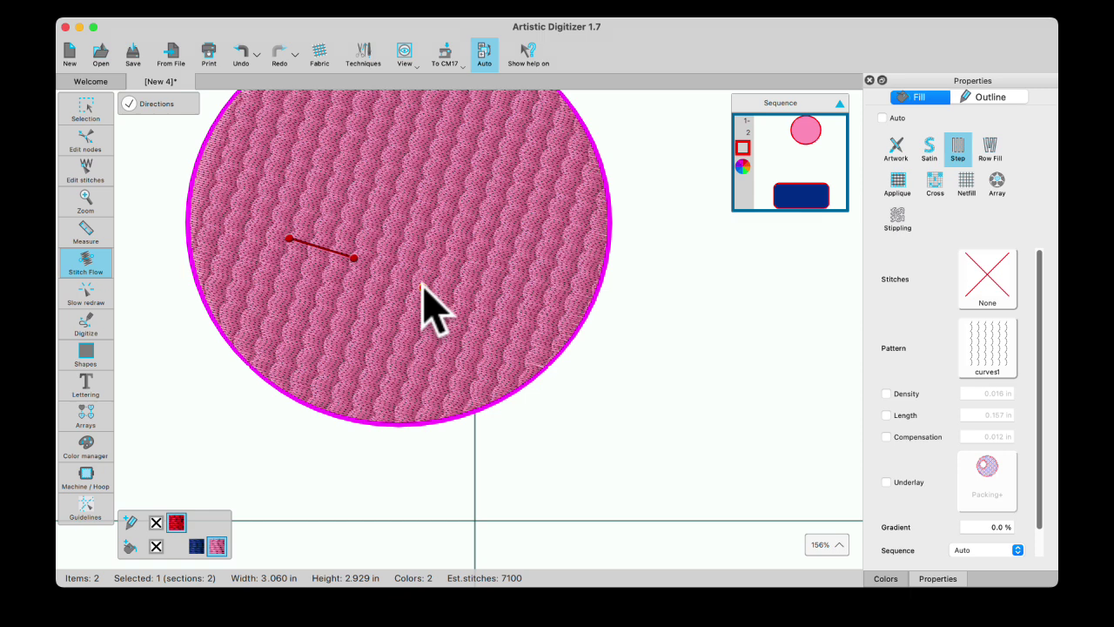
{"action": "left_click", "coordinate": [986, 348]}
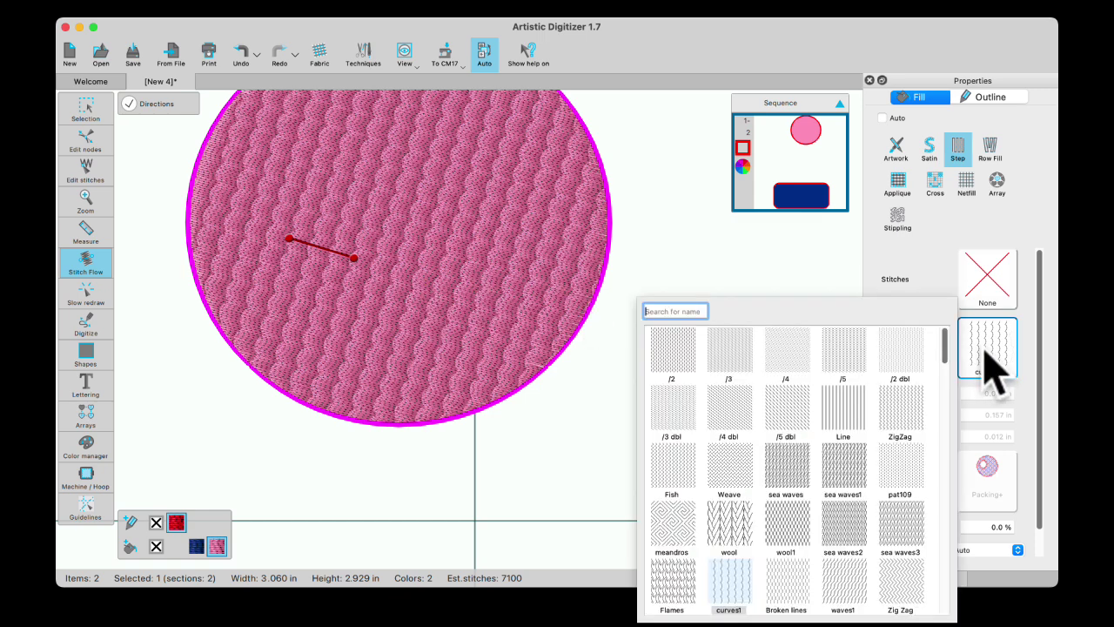
{"action": "left_click", "coordinate": [719, 525]}
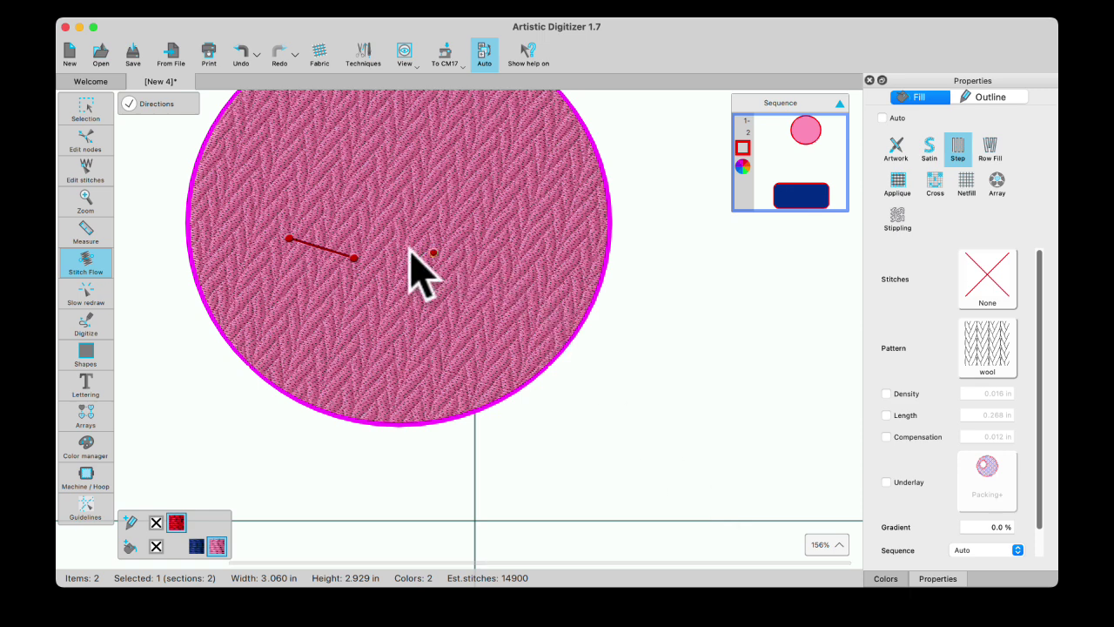
{"action": "left_click_drag", "start_coordinate": [351, 255], "coordinate": [295, 190]}
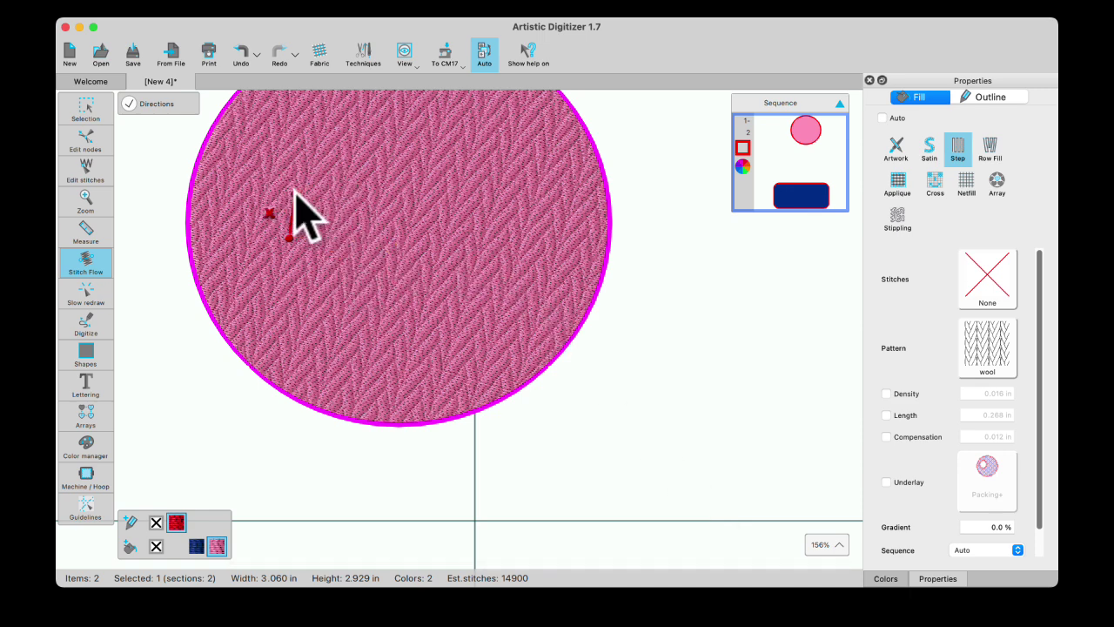
{"action": "left_click_drag", "start_coordinate": [289, 238], "coordinate": [267, 209]}
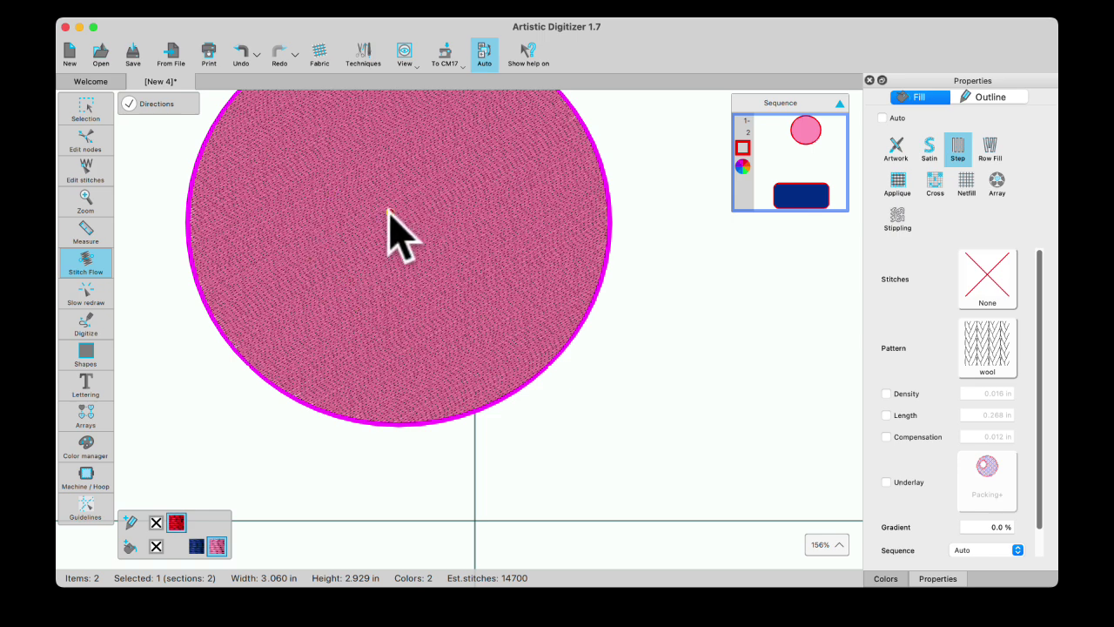
{"action": "left_click_drag", "start_coordinate": [294, 239], "coordinate": [346, 301]}
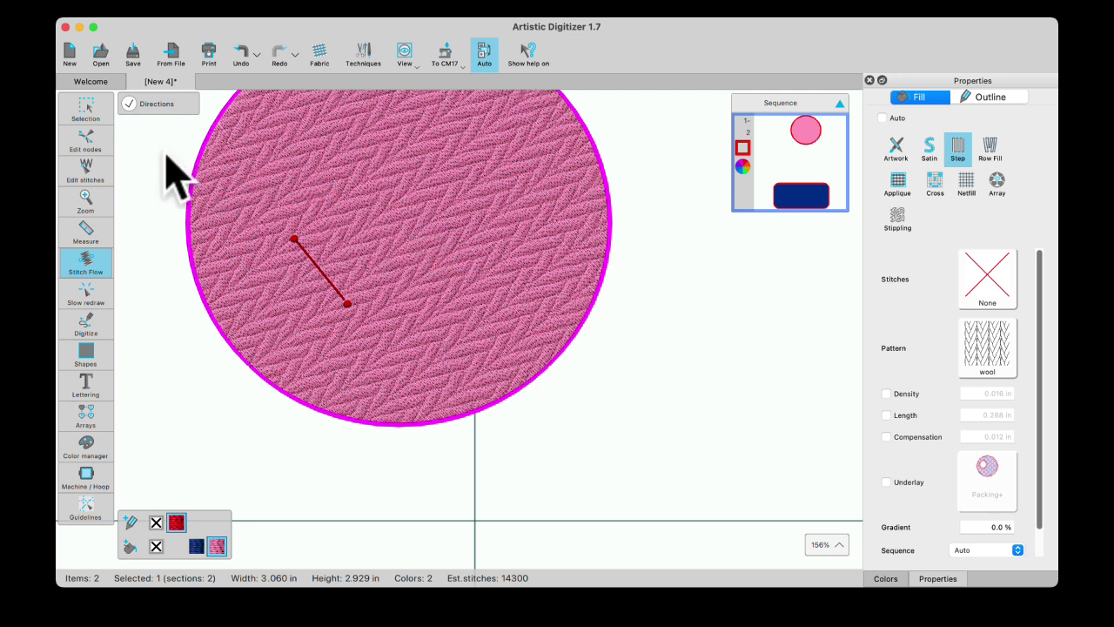
{"action": "left_click", "coordinate": [86, 109]}
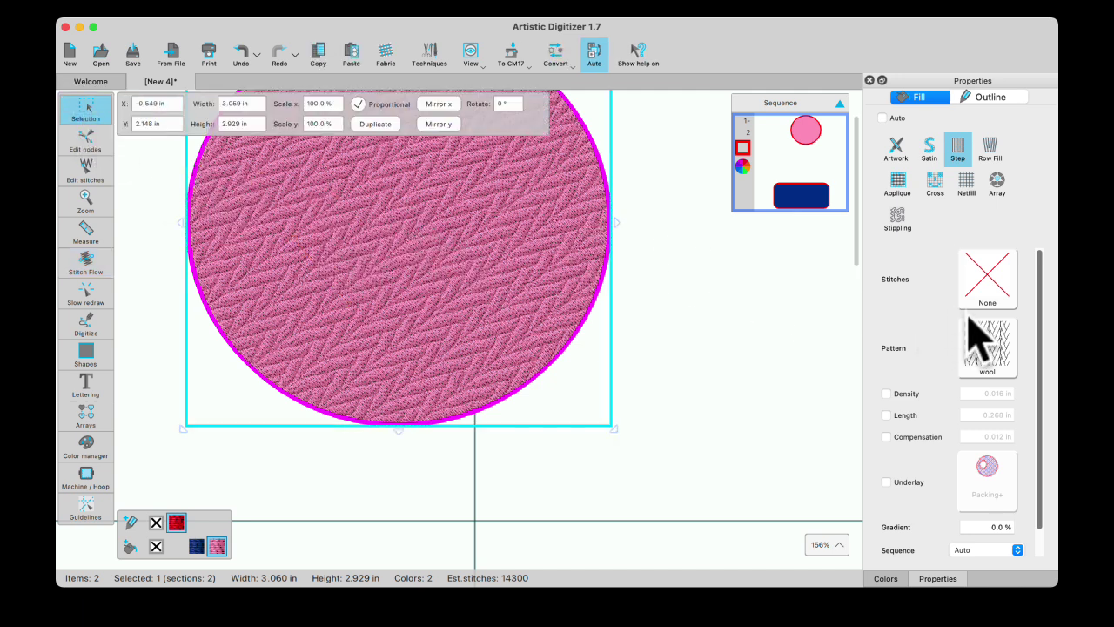
Switch the pink circle's fill to stippling with a custom density of 0.039 in.
{"action": "left_click", "coordinate": [896, 224]}
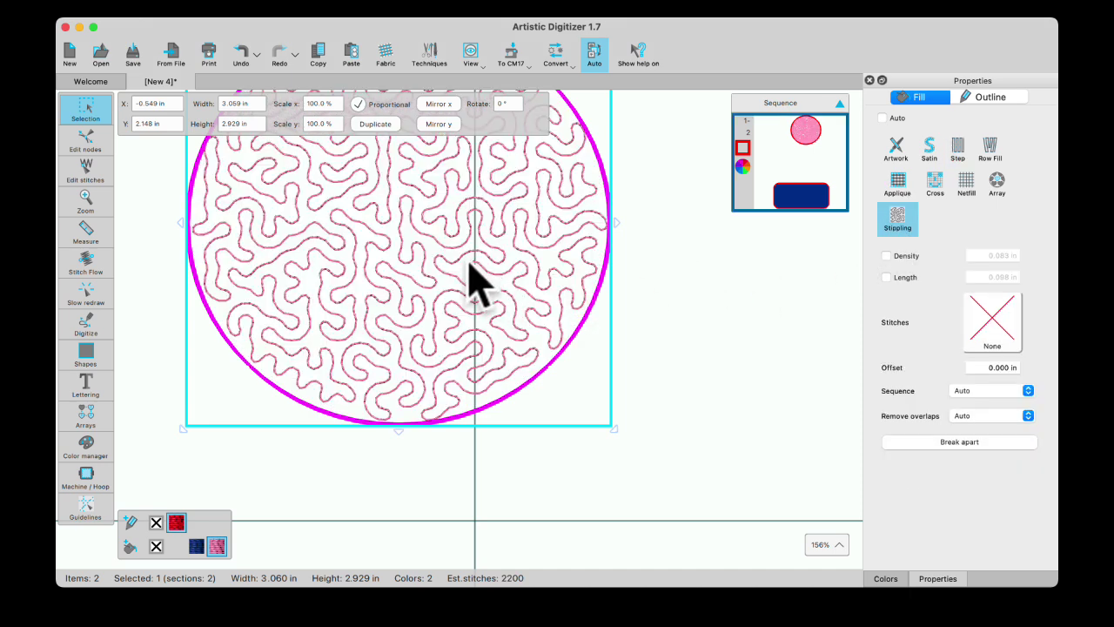
{"action": "scroll", "coordinate": [448, 252], "scroll_direction": "down", "scroll_amount": 1}
{"action": "scroll", "coordinate": [448, 253], "scroll_direction": "down", "scroll_amount": 2}
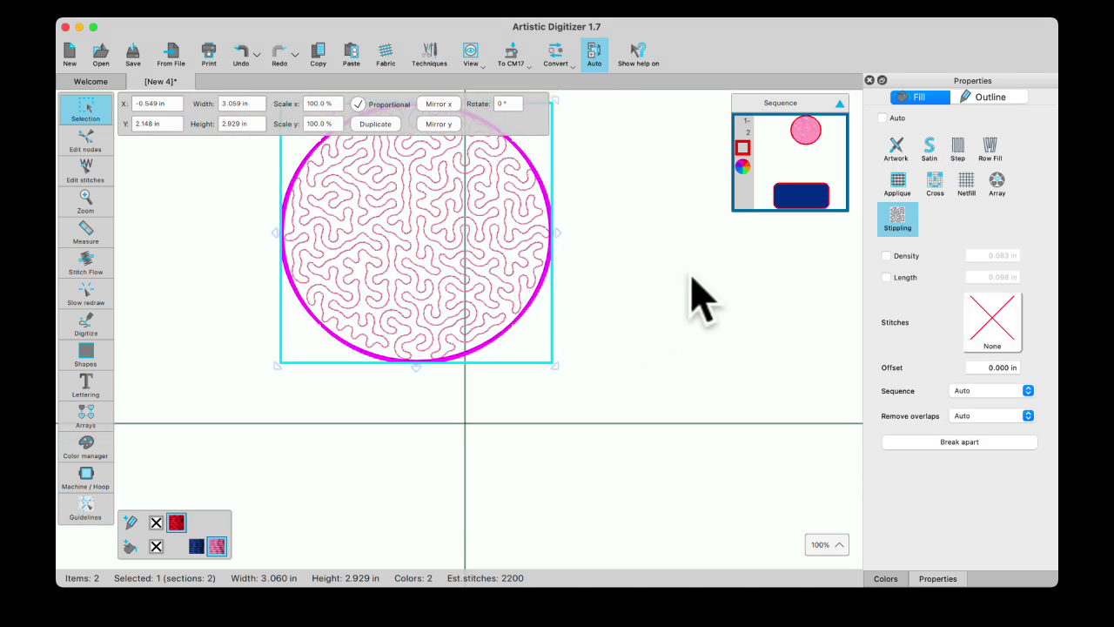
{"action": "left_click", "coordinate": [886, 256]}
{"action": "key", "text": "Return"}
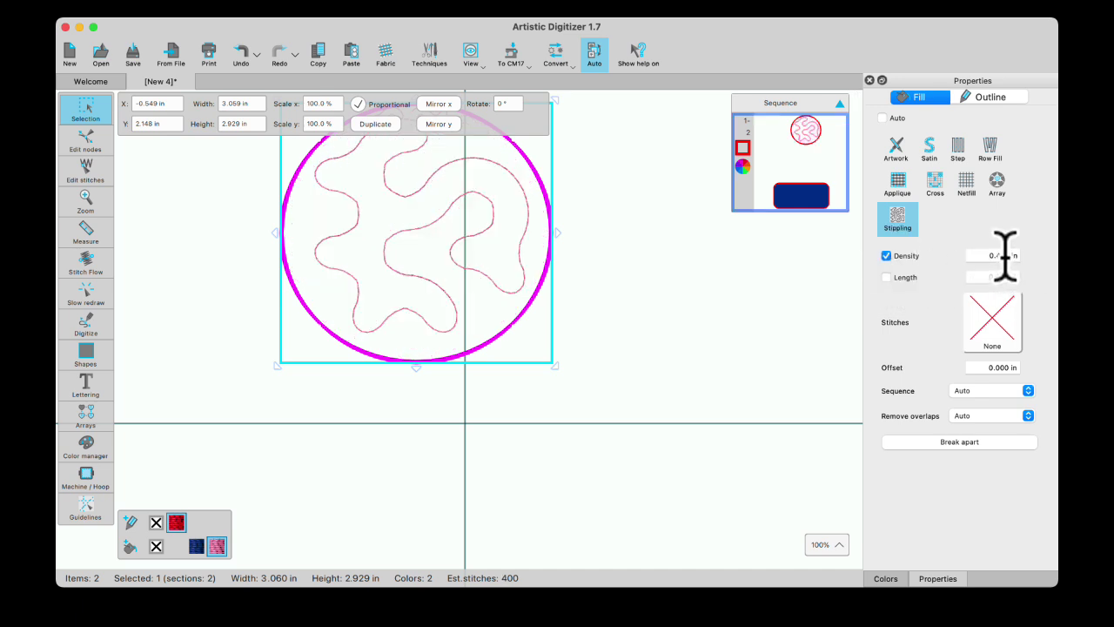
{"action": "key", "text": "Up"}
{"action": "key", "text": "Down"}
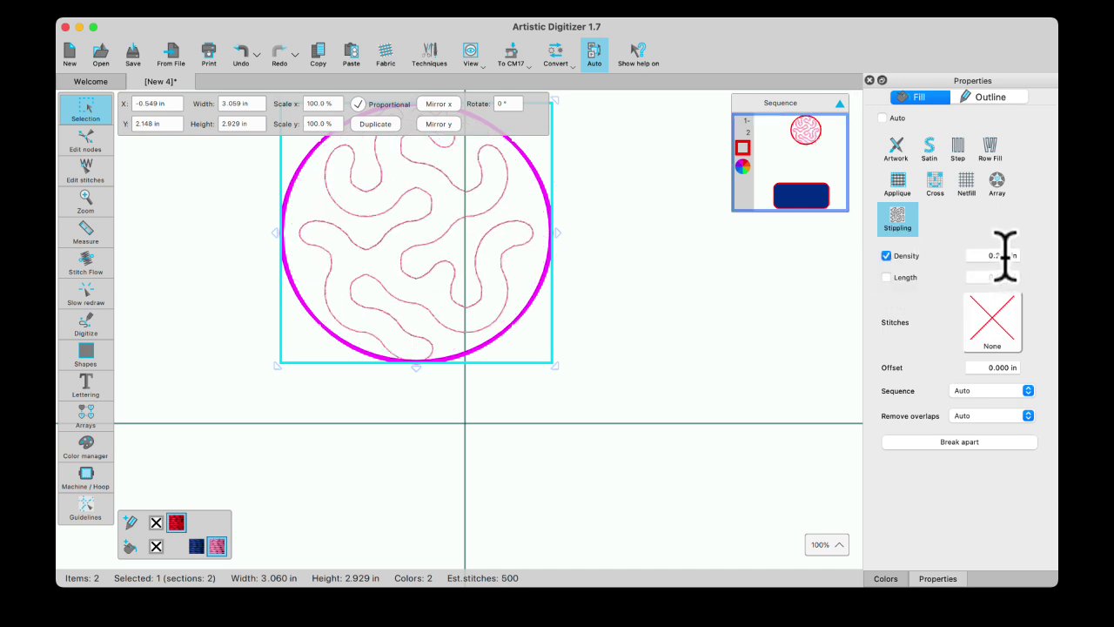
{"action": "key", "text": "Down"}
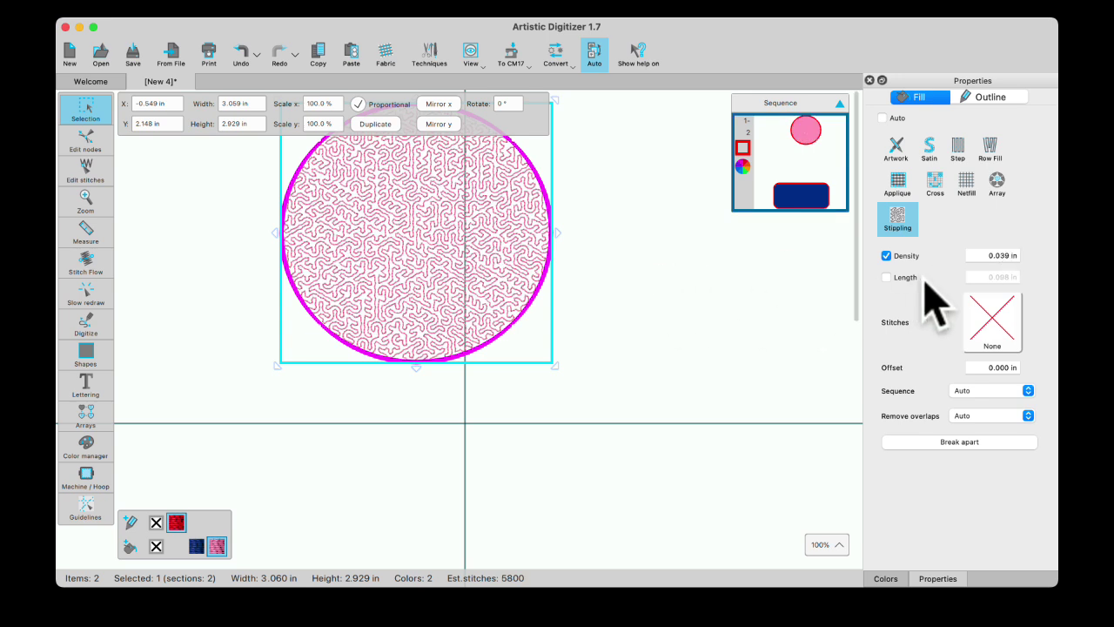
{"action": "left_click", "coordinate": [1026, 255]}
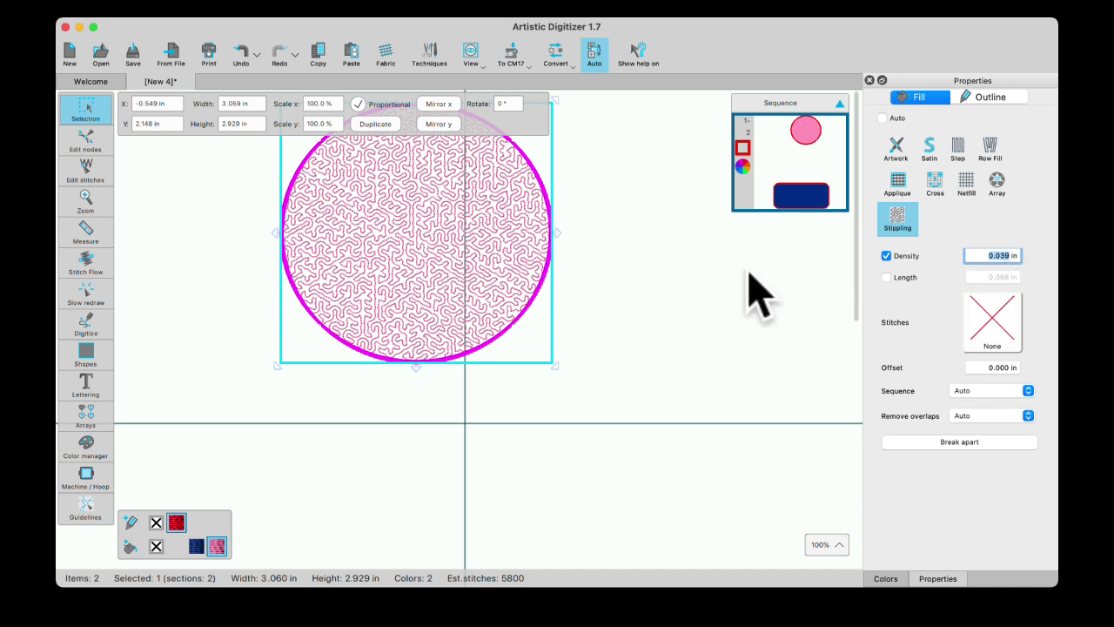
Paste a copy of the pink circle and move it down-right to overlap the original.
{"action": "left_click", "coordinate": [627, 261]}
{"action": "left_click", "coordinate": [491, 270]}
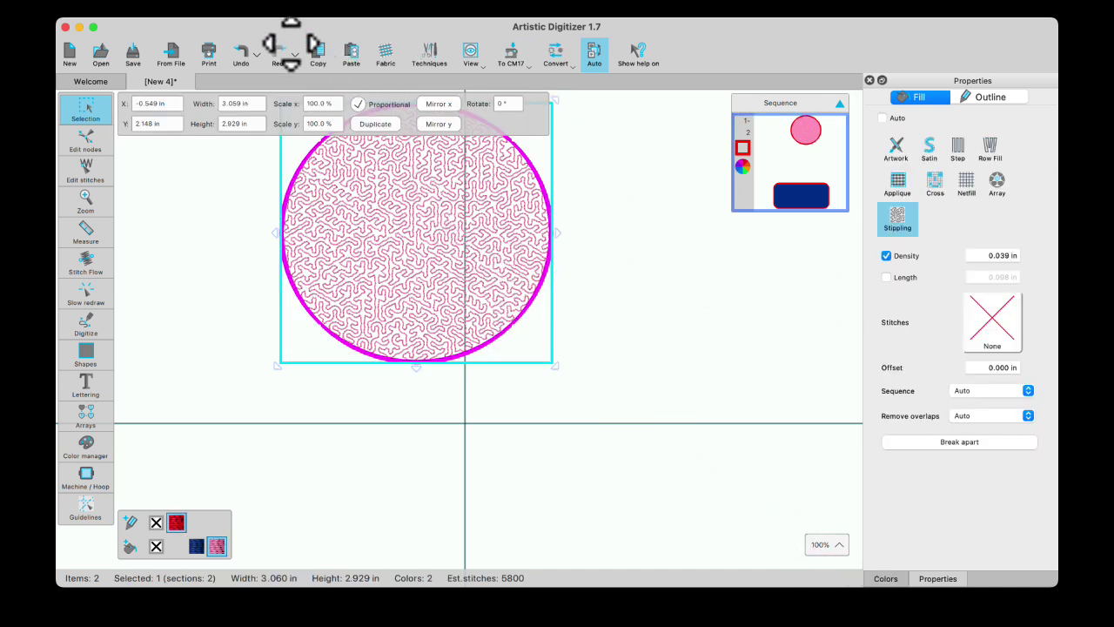
{"action": "left_click", "coordinate": [347, 54]}
{"action": "left_click_drag", "start_coordinate": [405, 194], "coordinate": [552, 304]}
{"action": "left_click", "coordinate": [415, 197]}
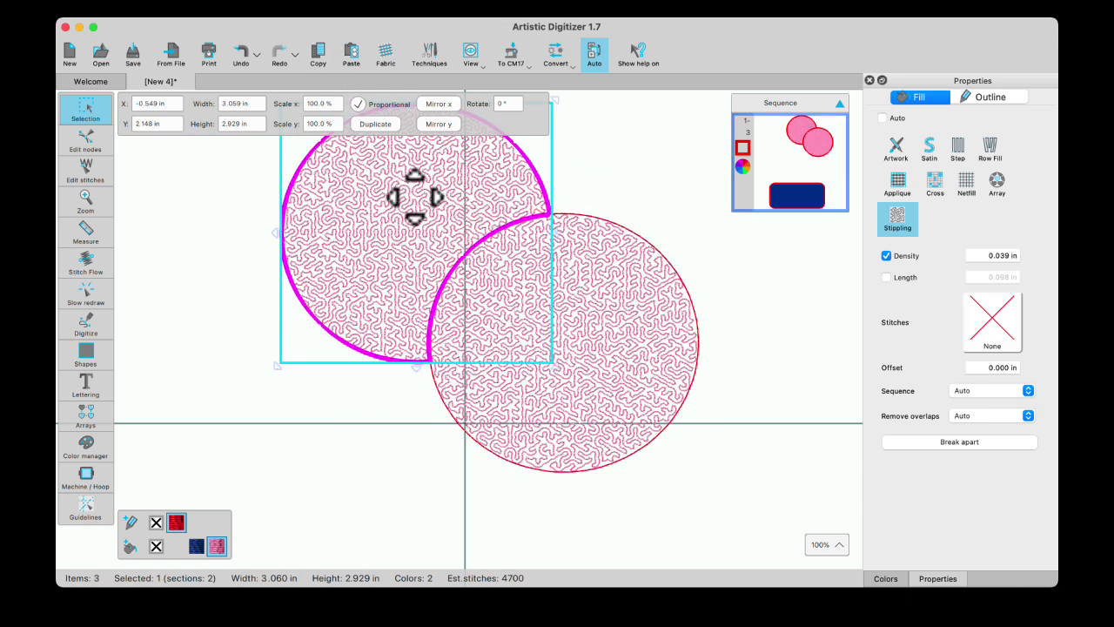
{"action": "left_click", "coordinate": [640, 396]}
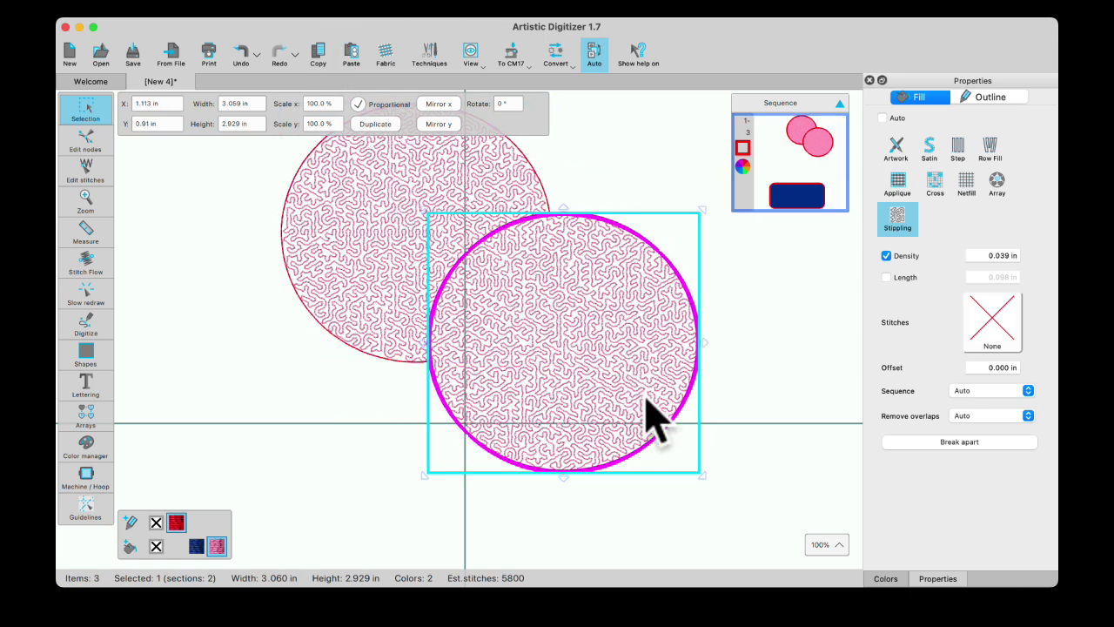
Make the lower-right circle 204 Yellow and set Remove overlaps to Never.
{"action": "left_click", "coordinate": [886, 578]}
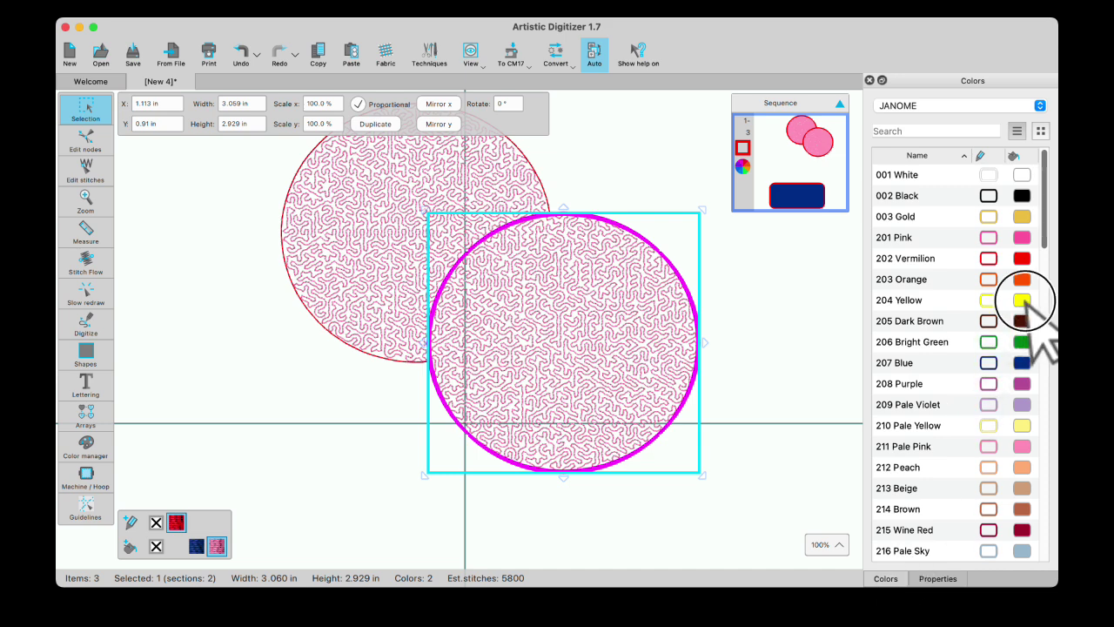
{"action": "left_click", "coordinate": [1021, 301]}
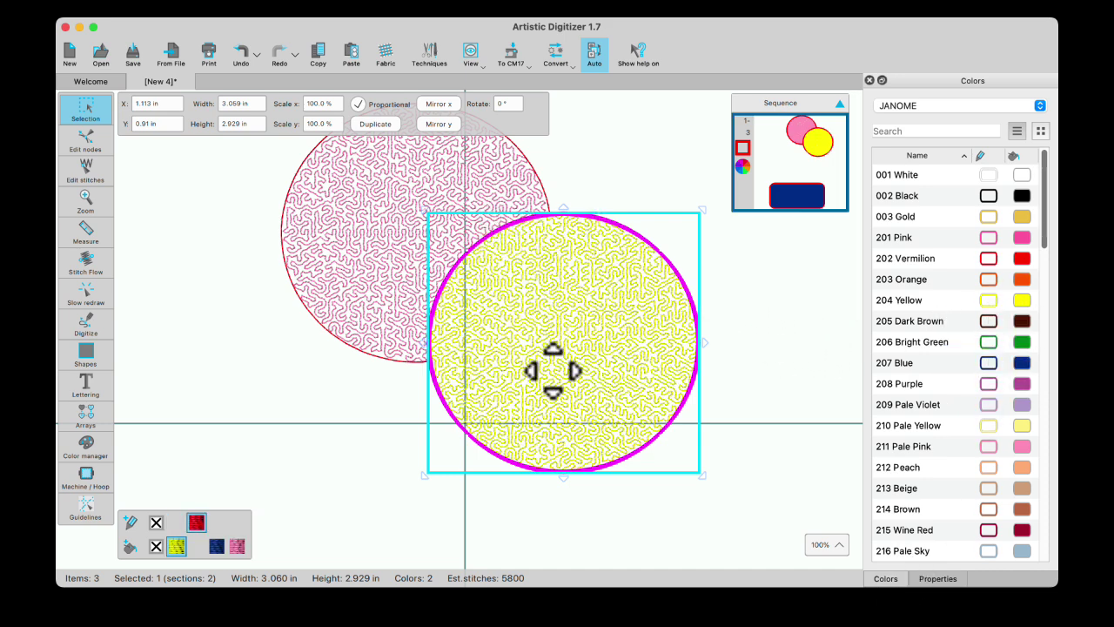
{"action": "left_click", "coordinate": [949, 578]}
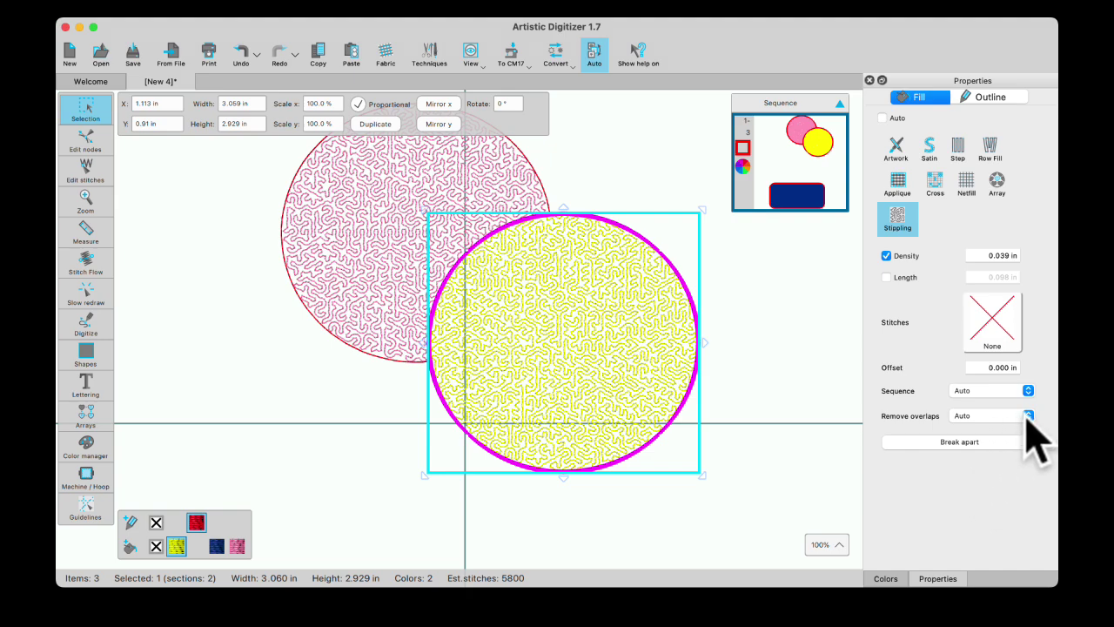
{"action": "left_click", "coordinate": [1026, 416]}
{"action": "left_click", "coordinate": [962, 406]}
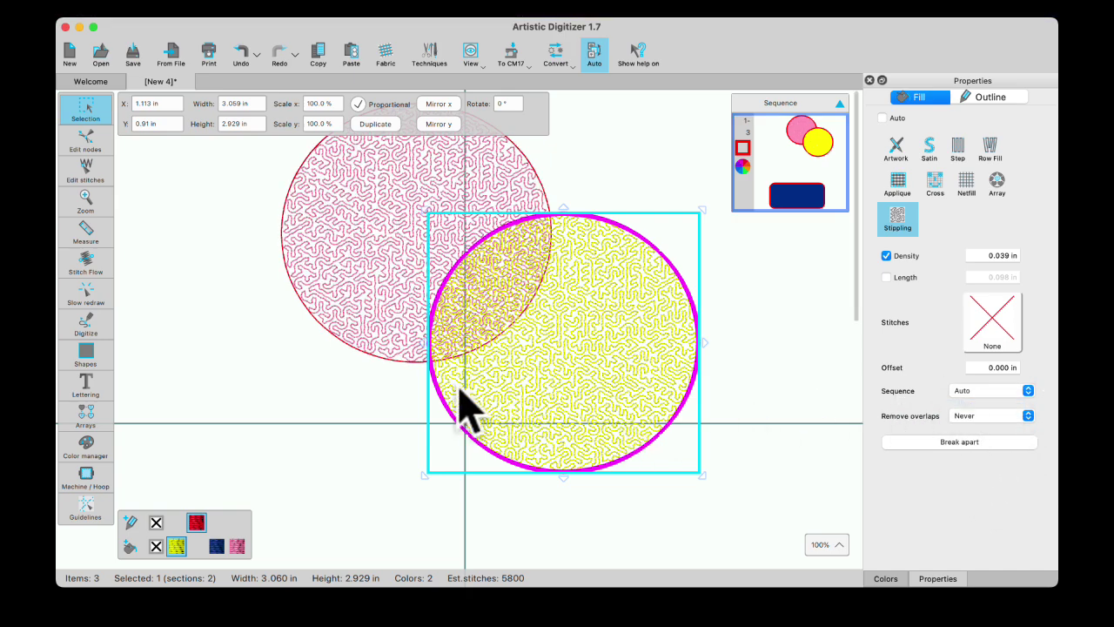
{"action": "left_click", "coordinate": [423, 383]}
{"action": "scroll", "coordinate": [470, 326], "scroll_direction": "up", "scroll_amount": 3}
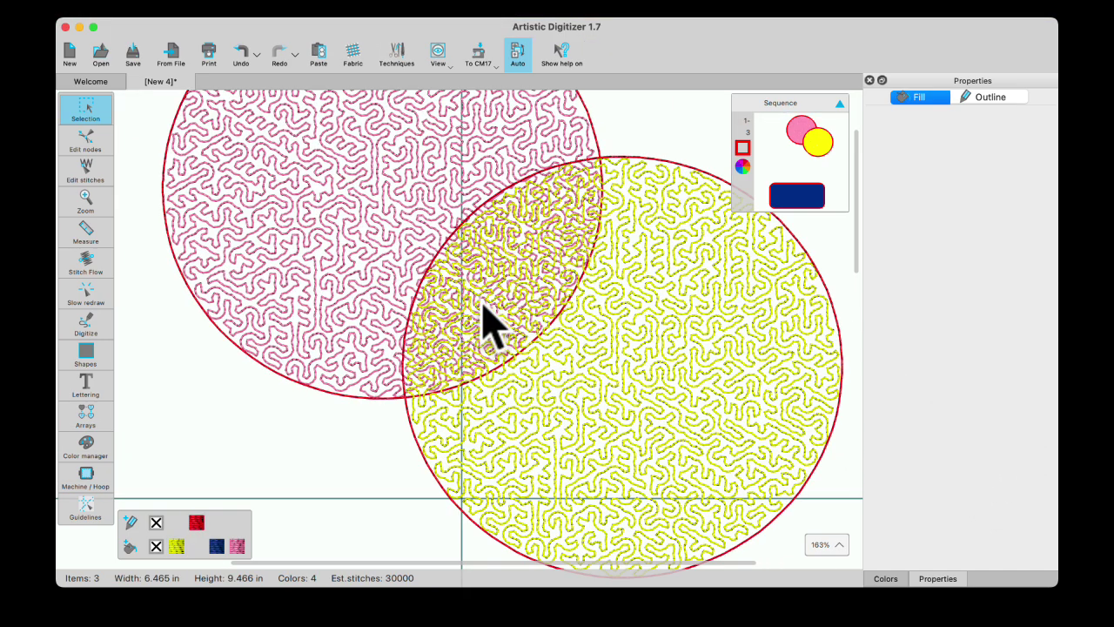
{"action": "scroll", "coordinate": [520, 356], "scroll_direction": "down", "scroll_amount": 5}
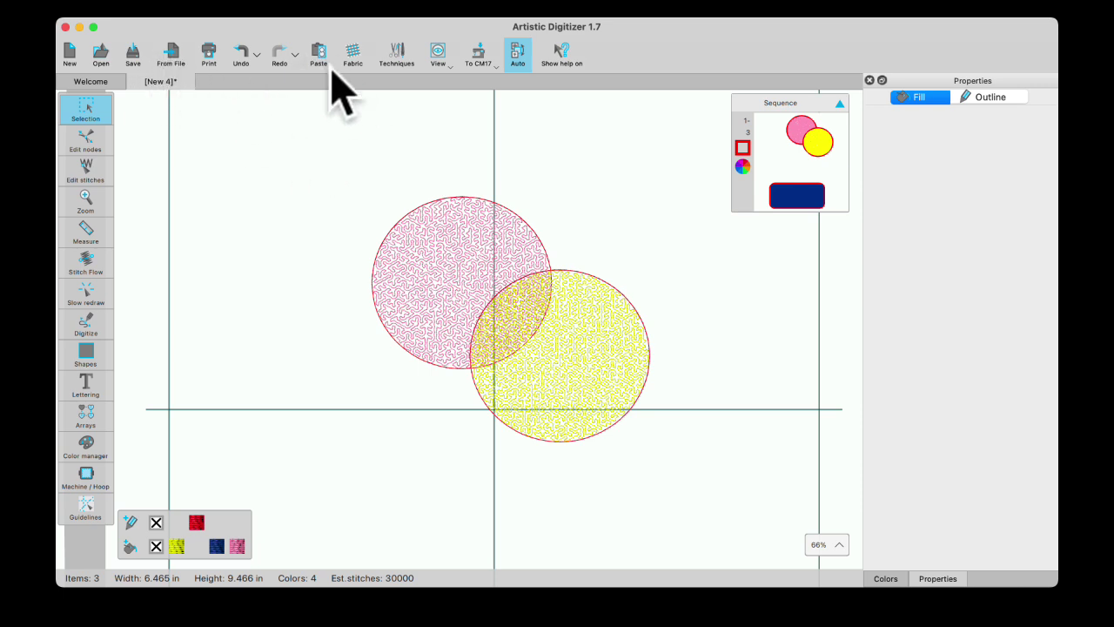
Paste a copy of the yellow circle further down-right and fill it 203 Orange.
{"action": "left_click", "coordinate": [549, 314]}
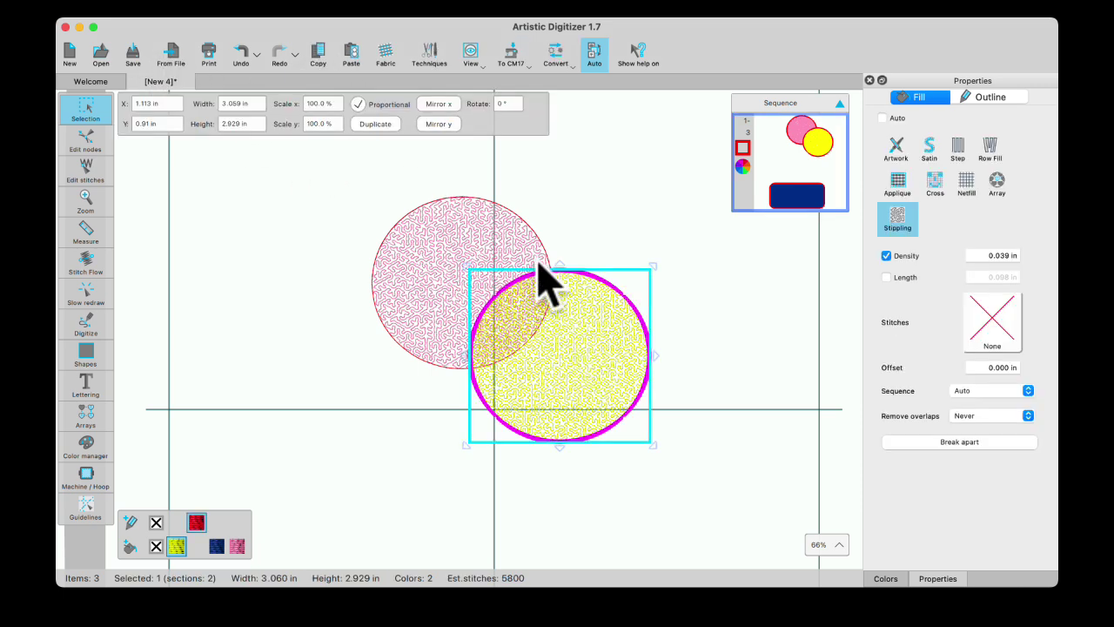
{"action": "left_click", "coordinate": [326, 61]}
{"action": "left_click", "coordinate": [351, 54]}
{"action": "left_click_drag", "start_coordinate": [577, 323], "coordinate": [625, 395]}
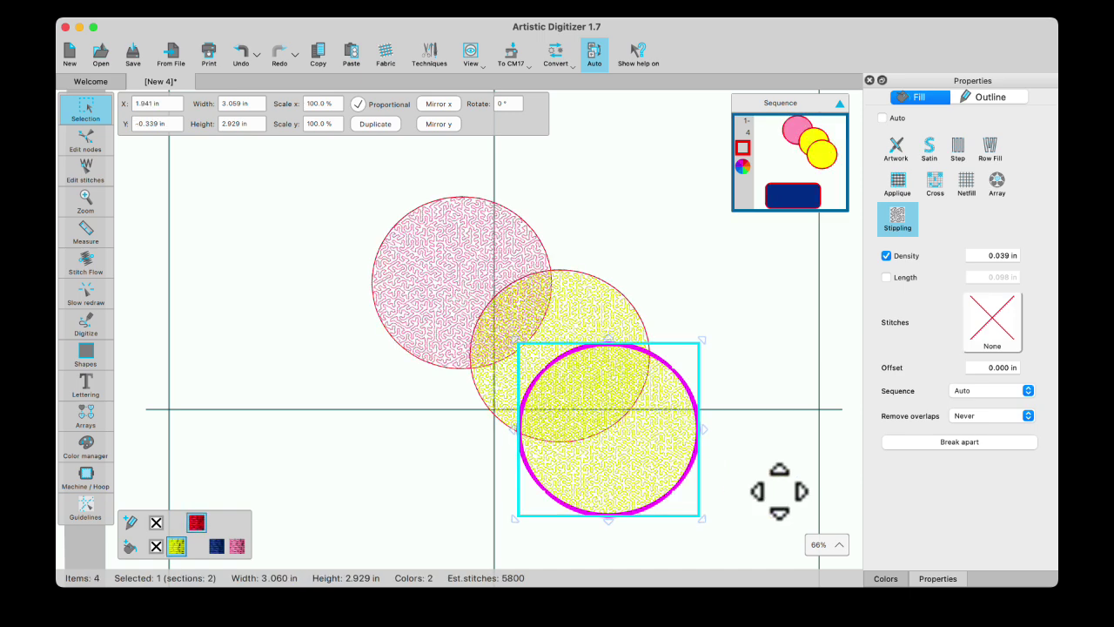
{"action": "left_click", "coordinate": [886, 578]}
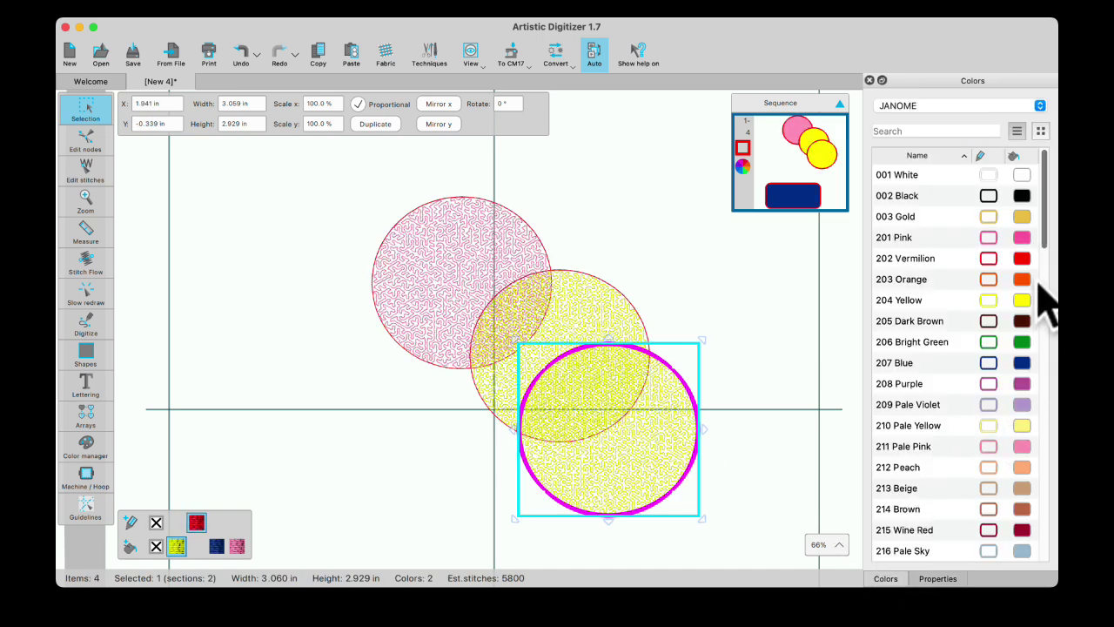
{"action": "left_click", "coordinate": [1022, 278]}
{"action": "left_click", "coordinate": [762, 370]}
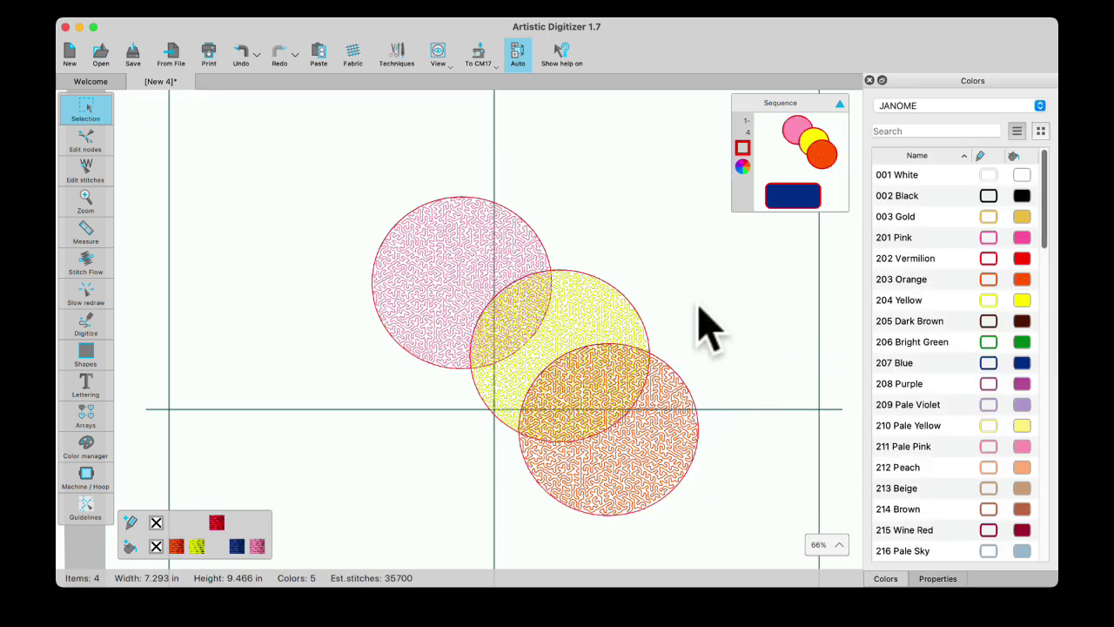
Turn off automatic stitch generation and select the orange stipple circle.
{"action": "left_click", "coordinate": [518, 54]}
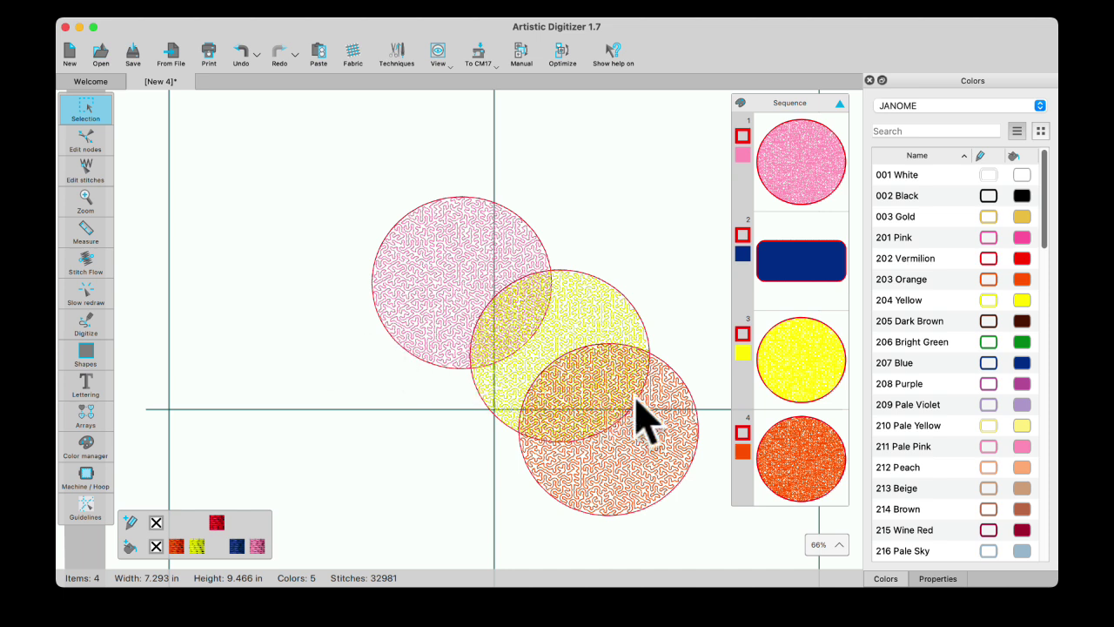
{"action": "left_click", "coordinate": [936, 578]}
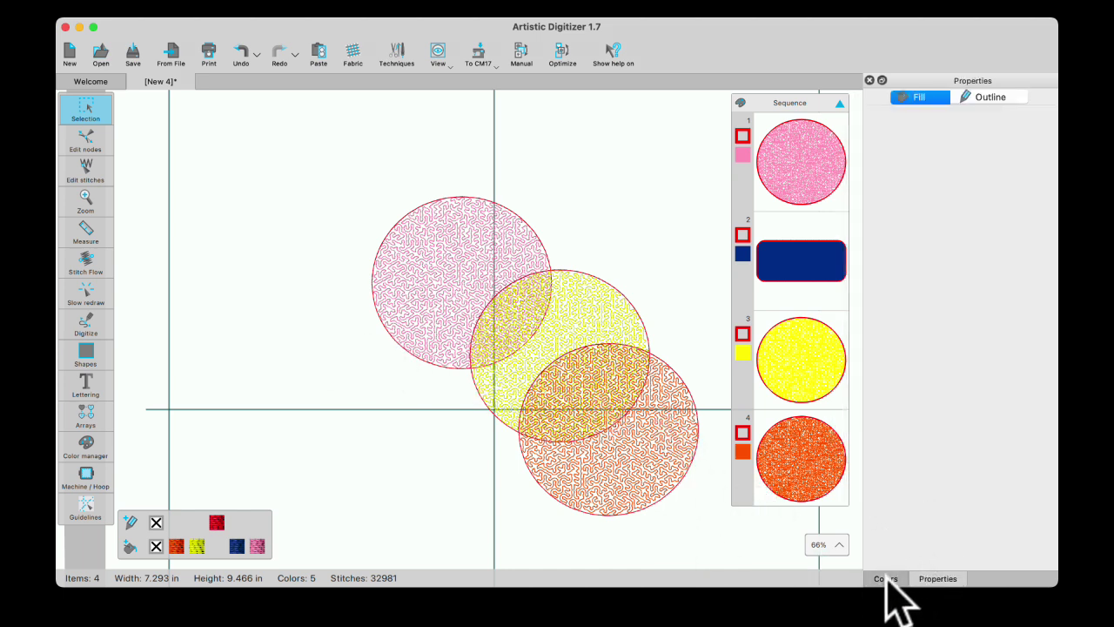
{"action": "left_click", "coordinate": [679, 485]}
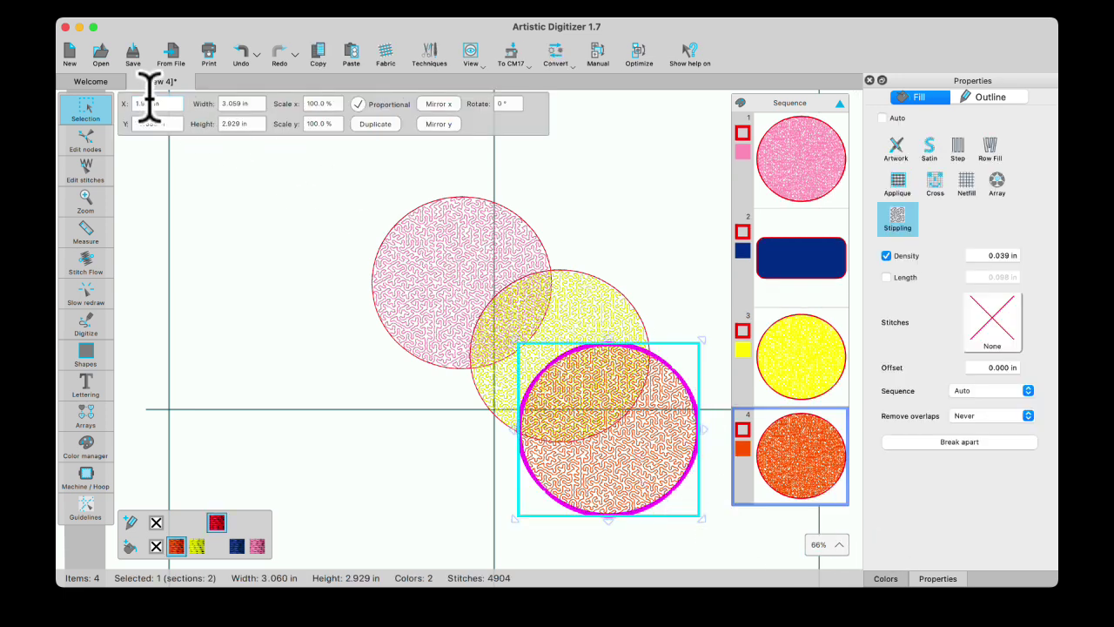
Start a new design and draw a circle in the upper hoop in 202 Vermilion red.
{"action": "left_click", "coordinate": [71, 56]}
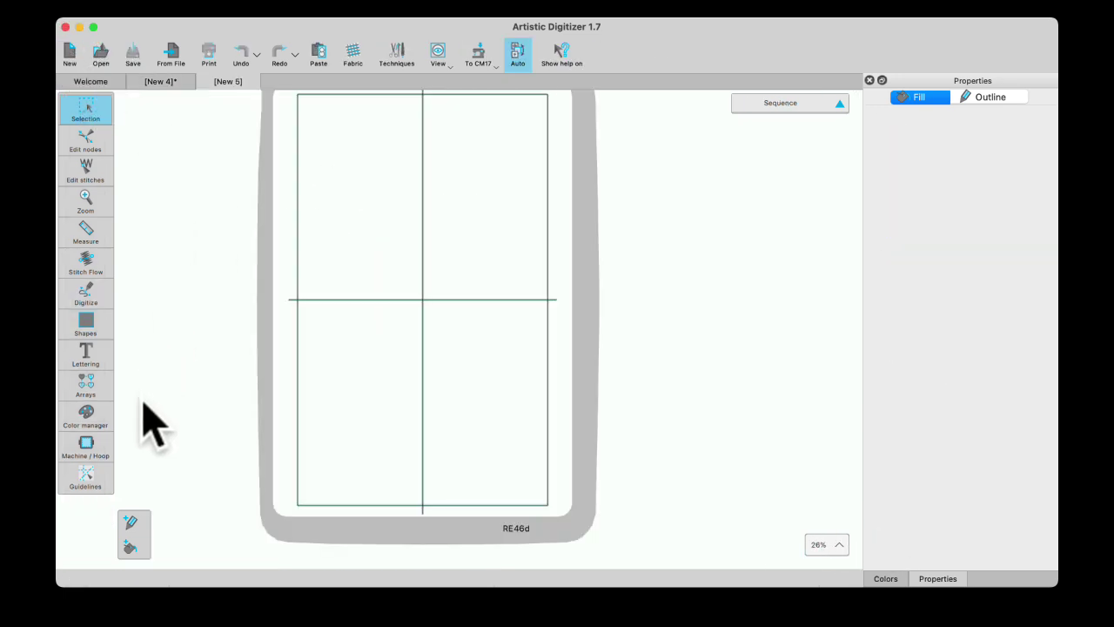
{"action": "mouse_move", "coordinate": [86, 324]}
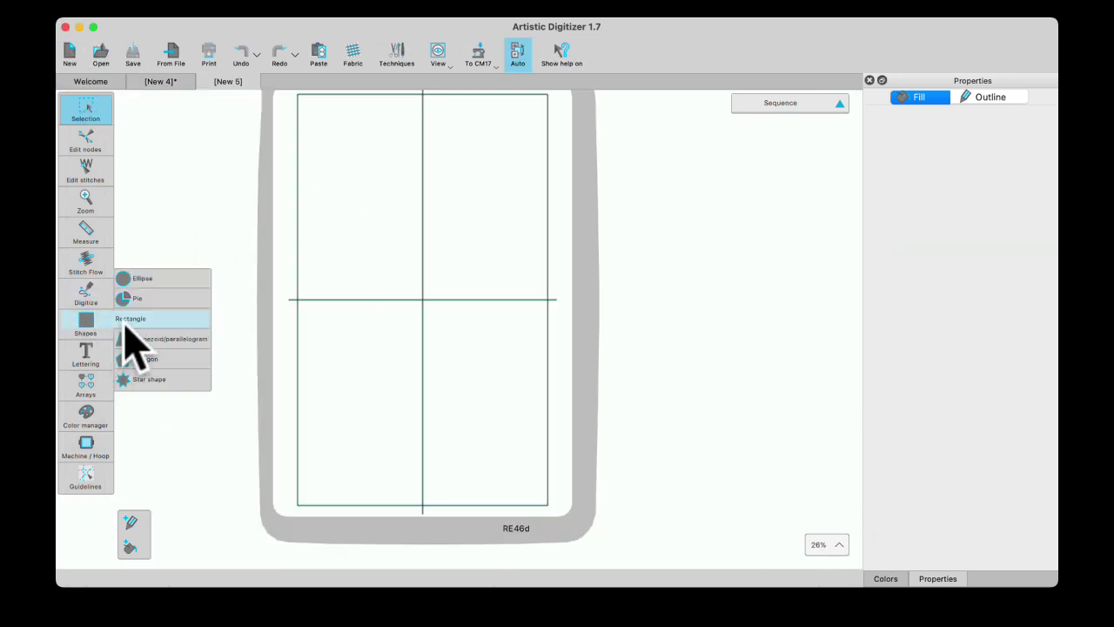
{"action": "left_click", "coordinate": [130, 278]}
{"action": "left_click_drag", "start_coordinate": [376, 175], "coordinate": [437, 233]}
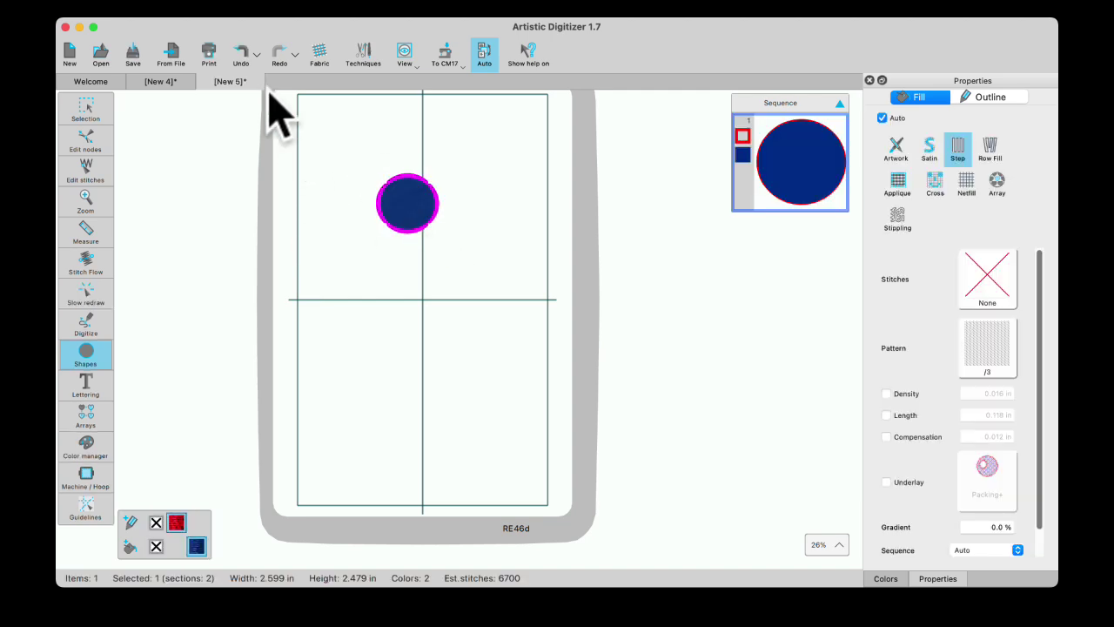
{"action": "left_click", "coordinate": [885, 578]}
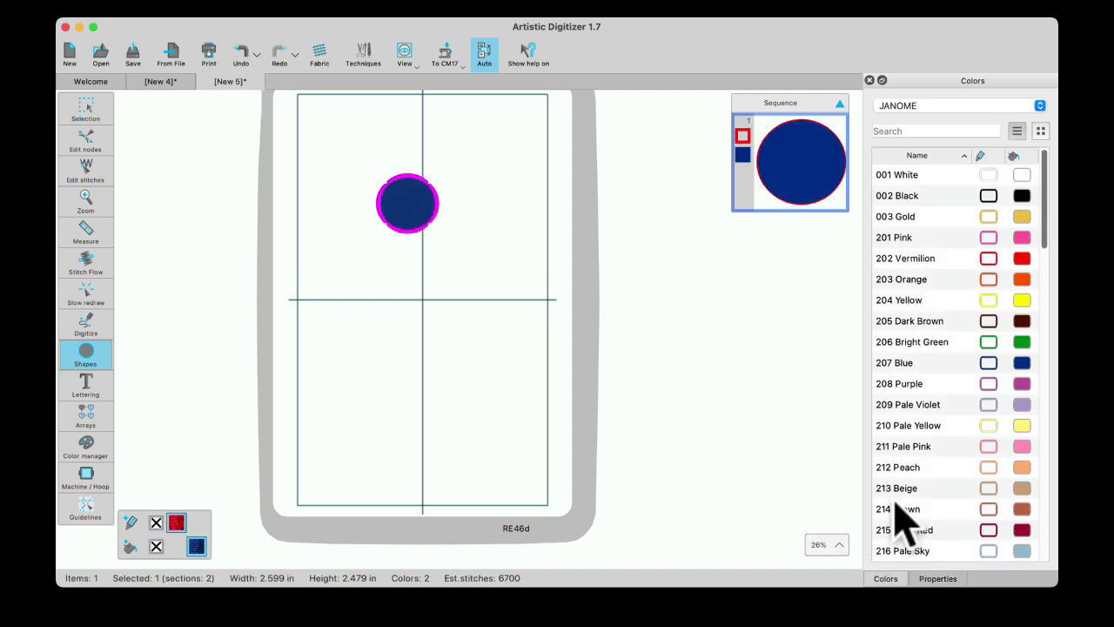
{"action": "left_click", "coordinate": [1023, 259]}
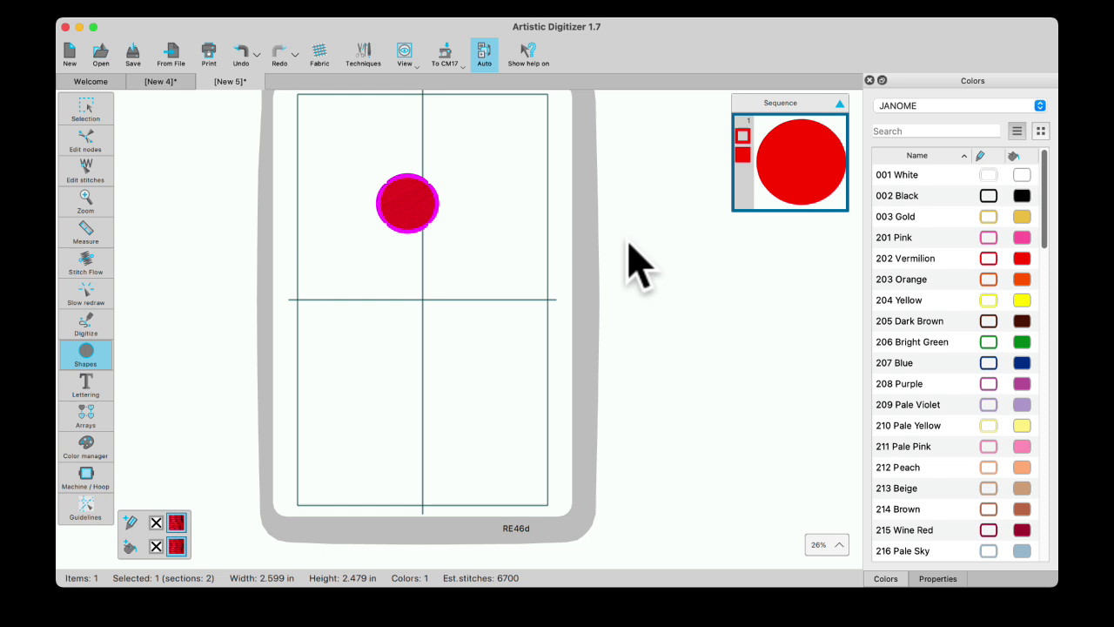
{"action": "left_click", "coordinate": [938, 580]}
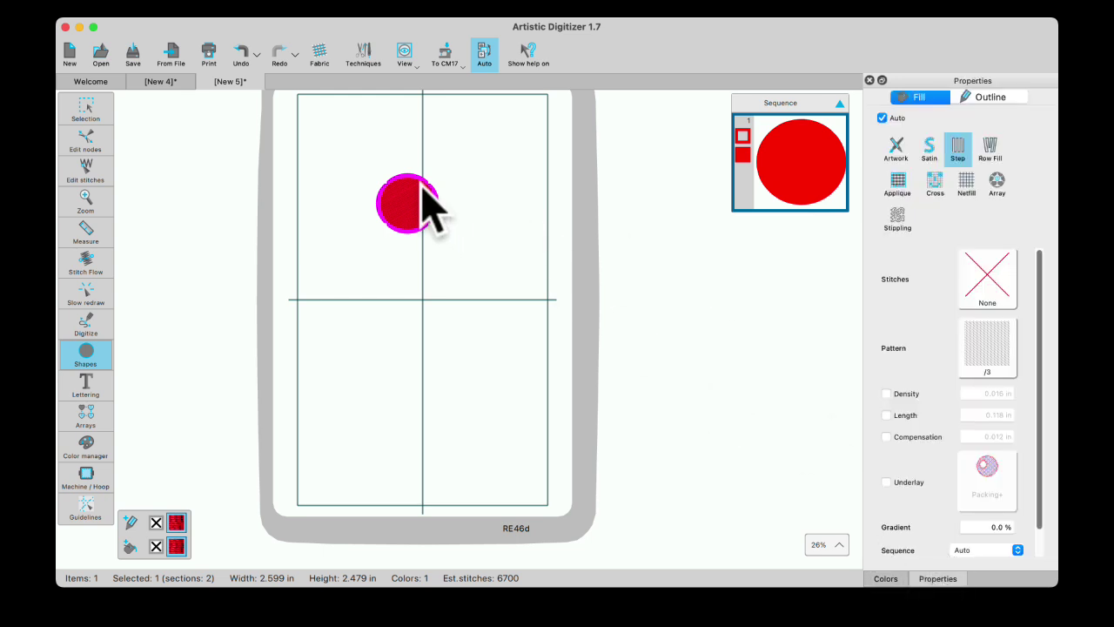
{"action": "scroll", "coordinate": [410, 172], "scroll_direction": "up", "scroll_amount": 5}
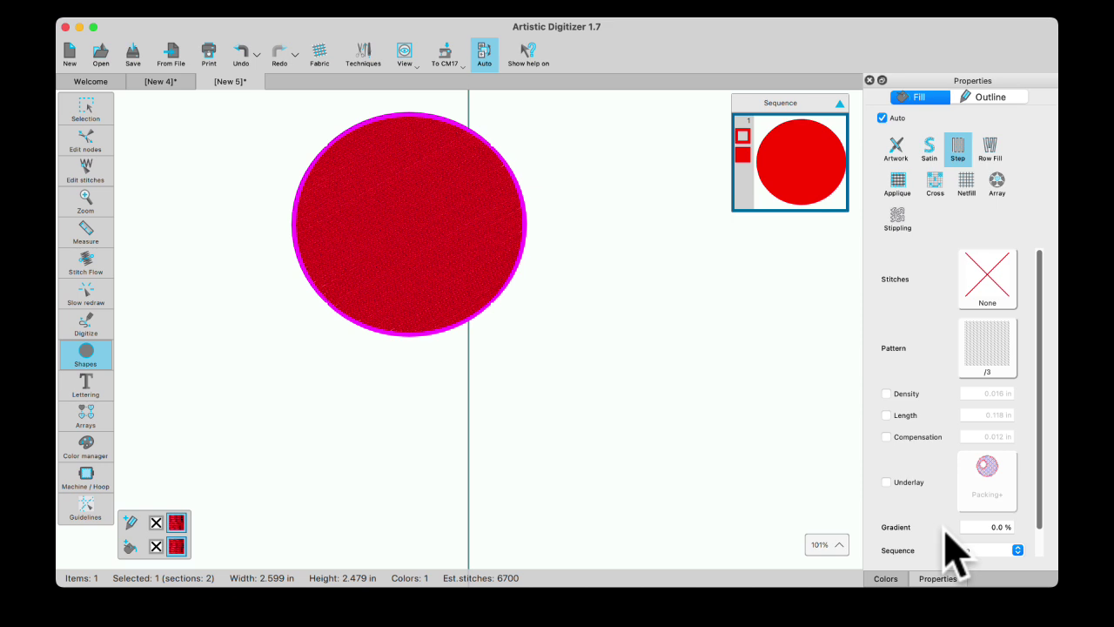
Set the red circle's fill gradient to 500% and reselect the circle.
{"action": "left_click", "coordinate": [973, 526]}
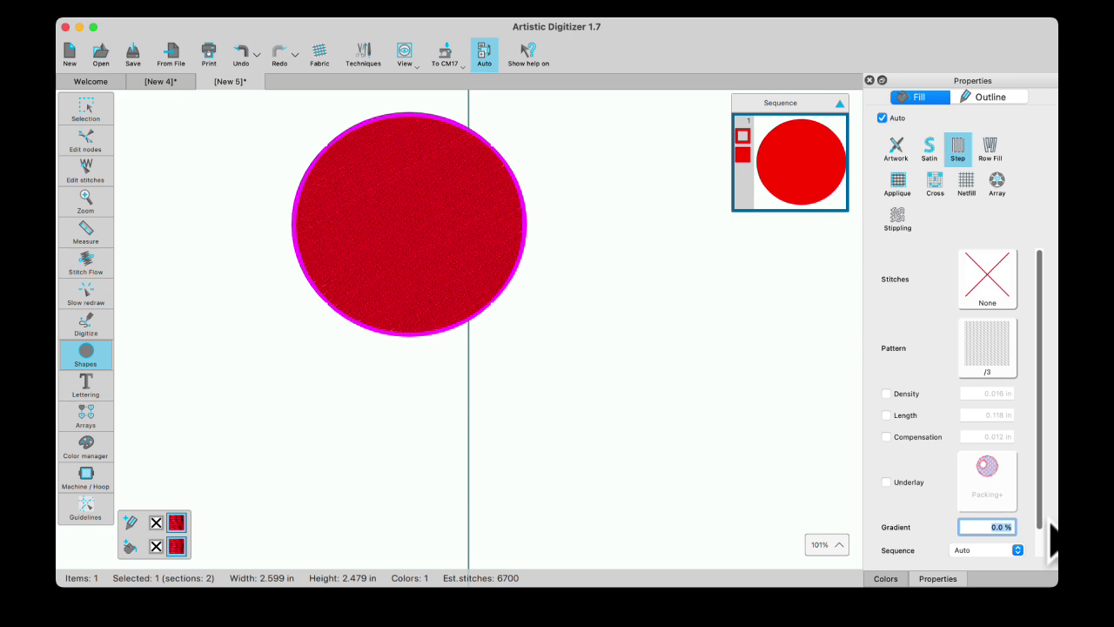
{"action": "key", "text": "Return"}
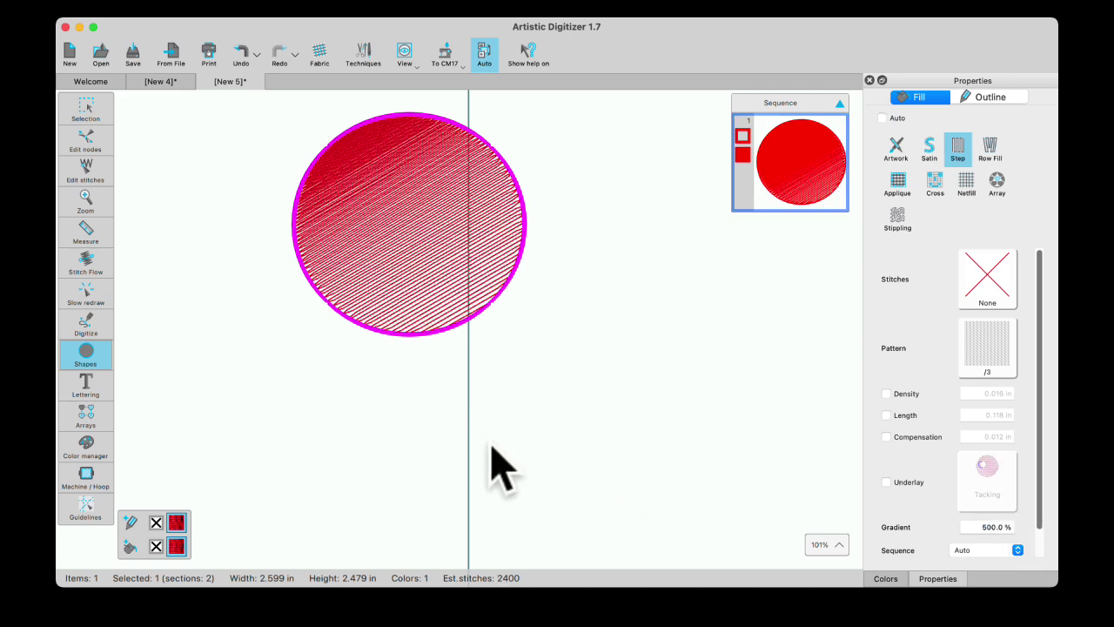
{"action": "left_click", "coordinate": [387, 230]}
{"action": "left_click", "coordinate": [83, 107]}
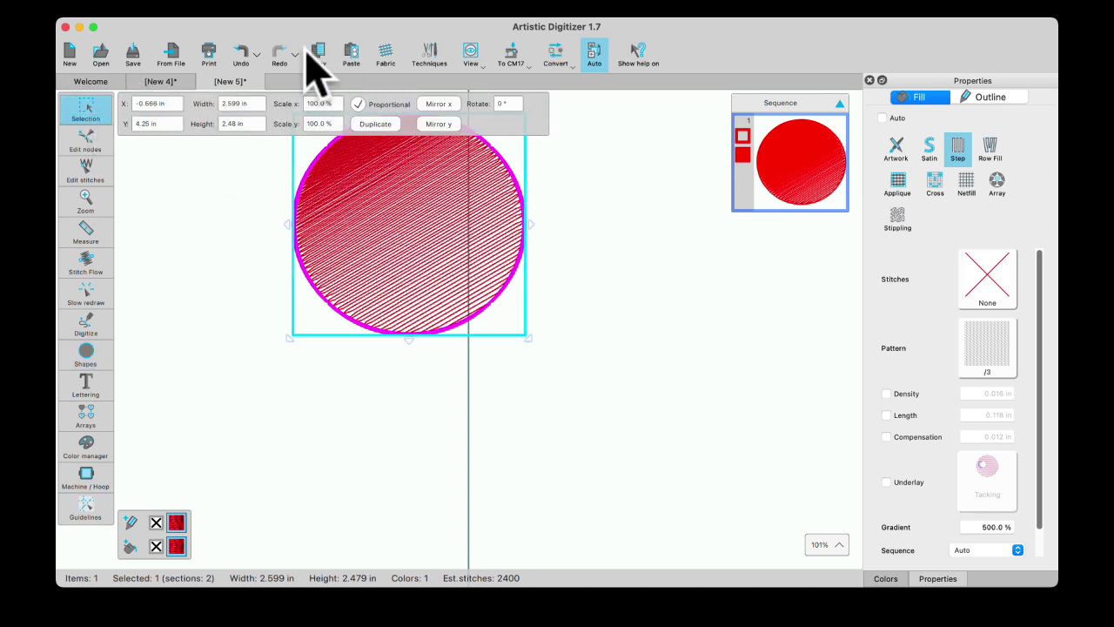
Duplicate the red circle and make the copy 204 Yellow.
{"action": "left_click", "coordinate": [329, 54]}
{"action": "left_click", "coordinate": [355, 56]}
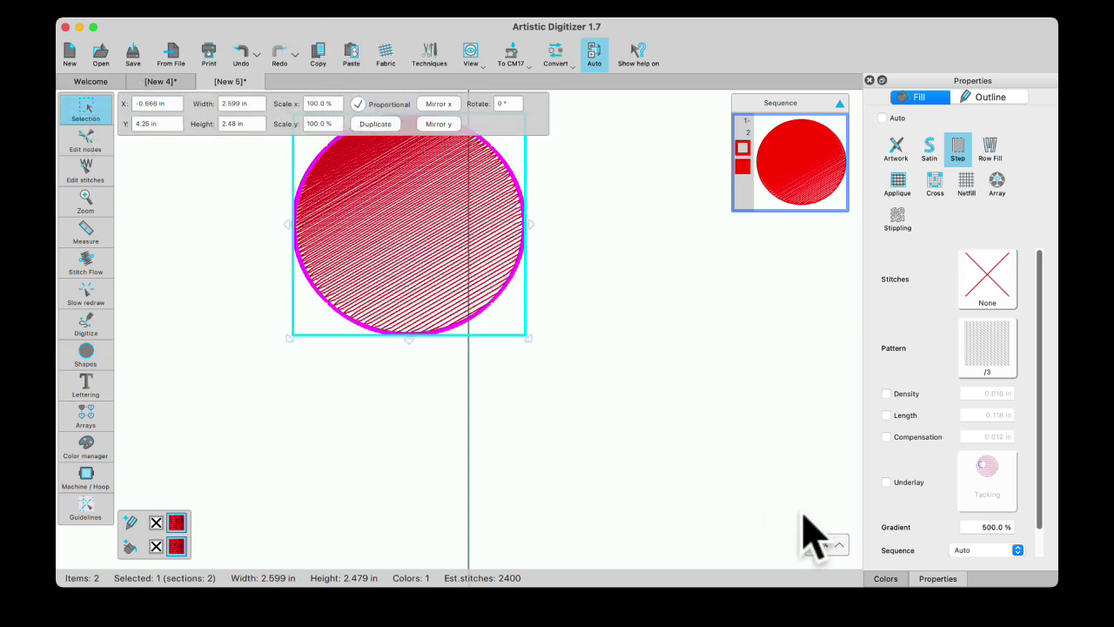
{"action": "left_click", "coordinate": [887, 578]}
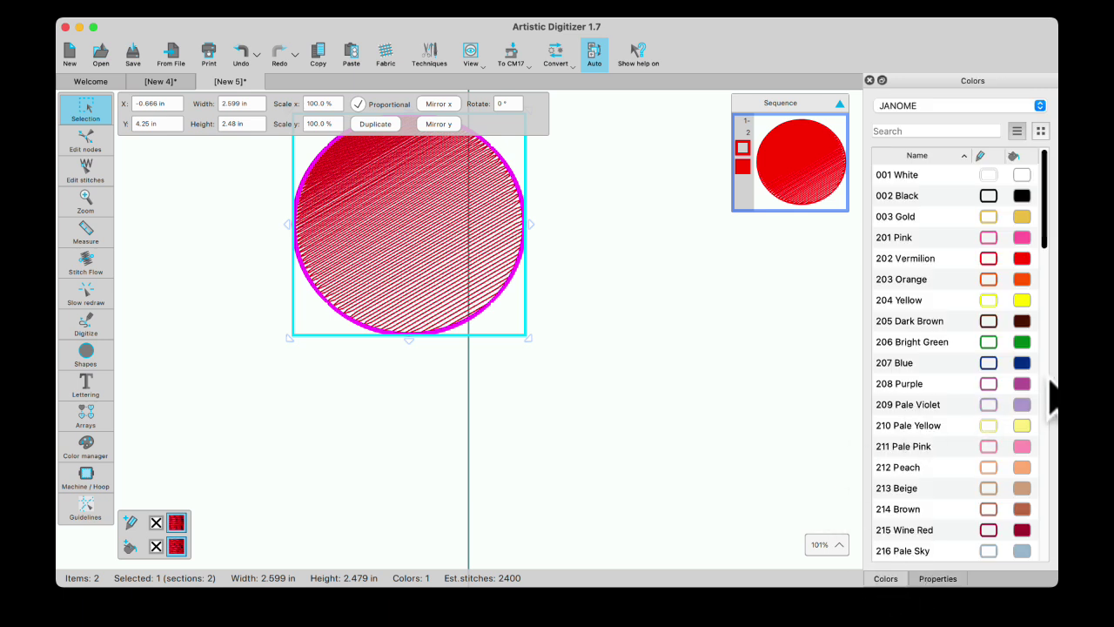
{"action": "left_click", "coordinate": [1020, 299]}
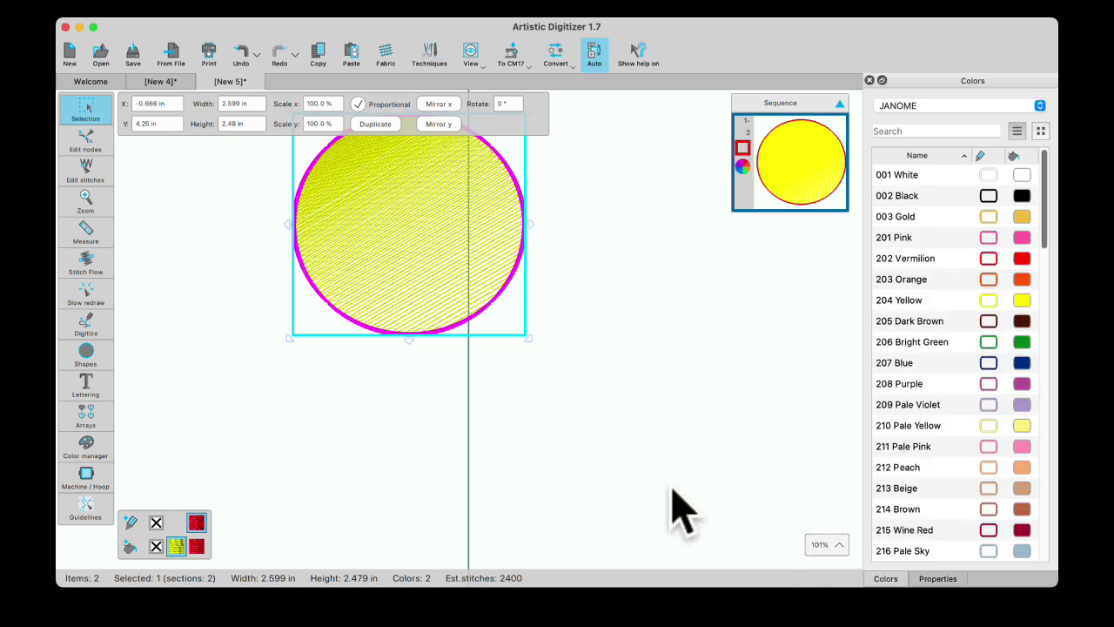
Set the yellow copy's gradient to -500%.
{"action": "left_click", "coordinate": [940, 580]}
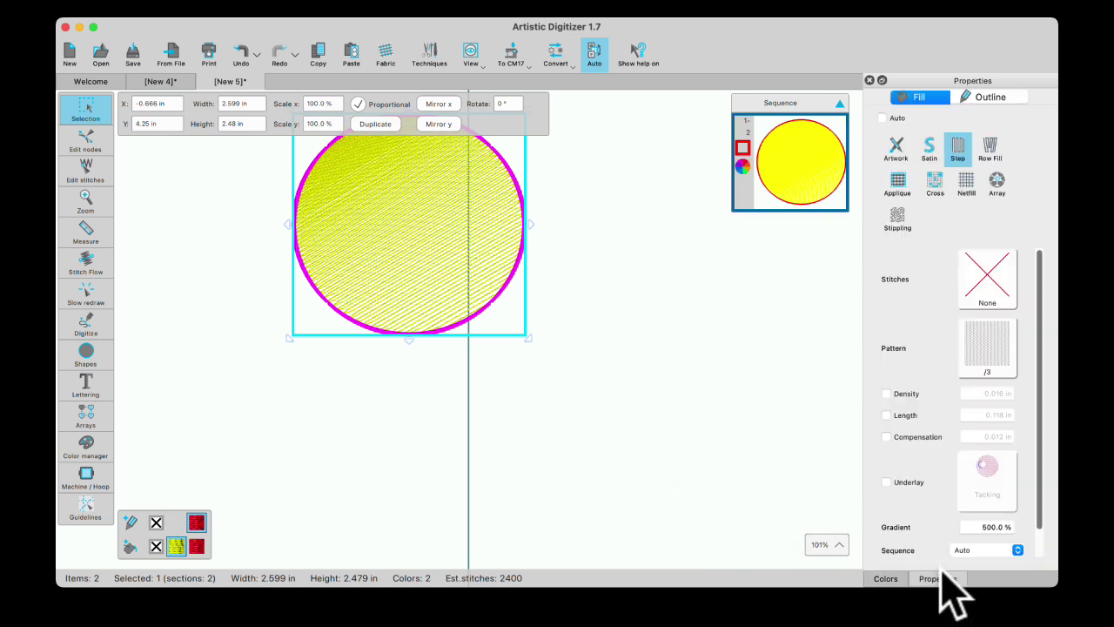
{"action": "left_click", "coordinate": [1010, 527]}
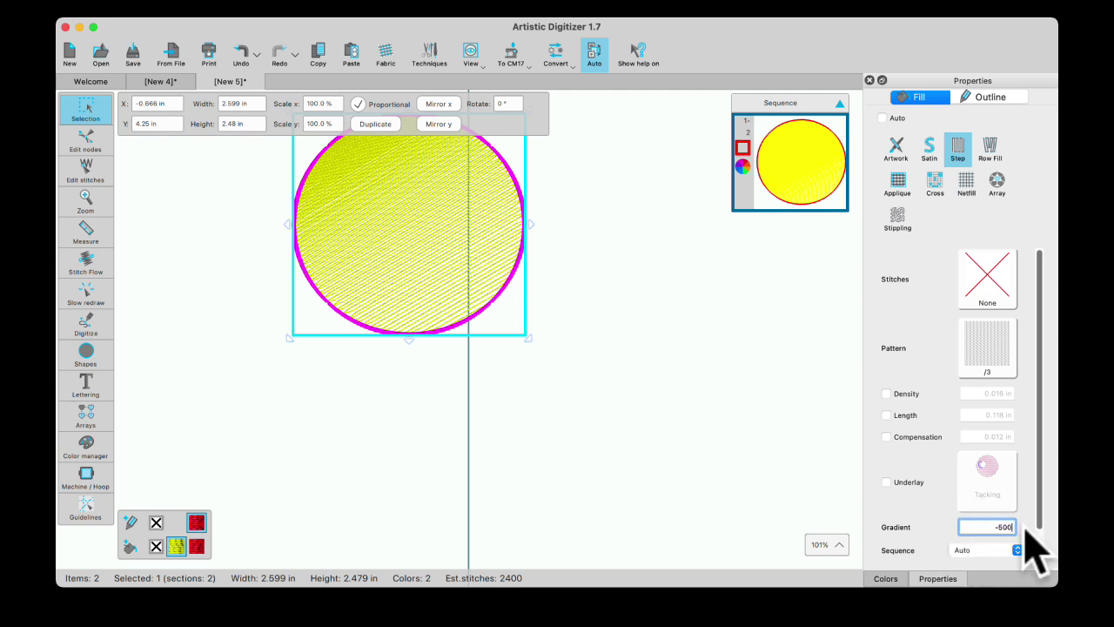
{"action": "key", "text": "Return"}
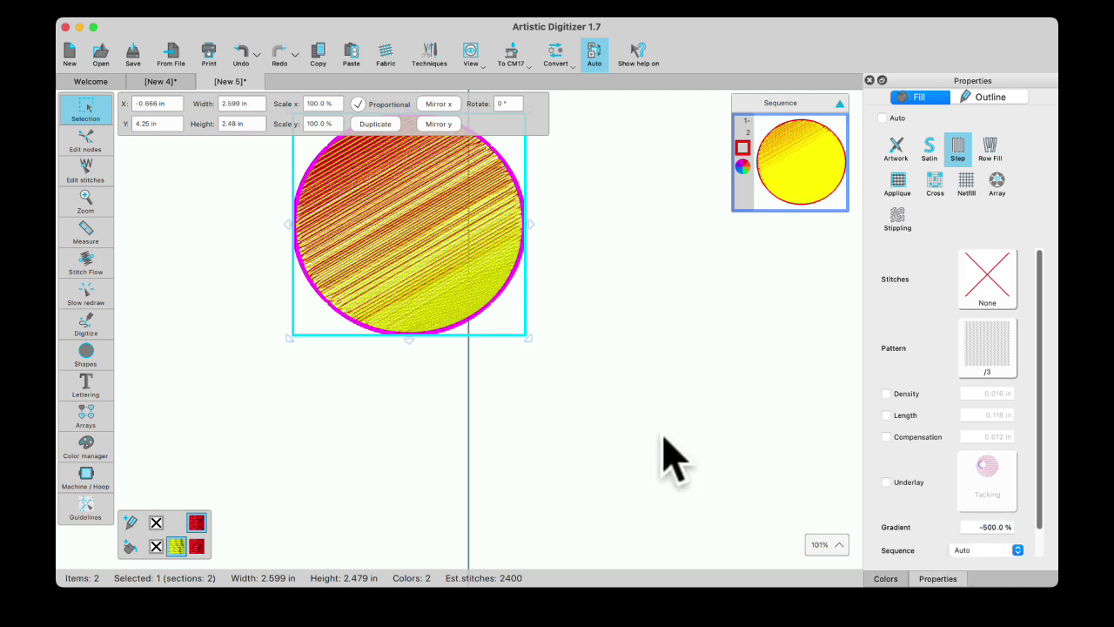
Shift the yellow circle down-right over the red circle, then switch to the New 4 design.
{"action": "left_click_drag", "start_coordinate": [450, 239], "coordinate": [548, 313]}
{"action": "left_click", "coordinate": [306, 346]}
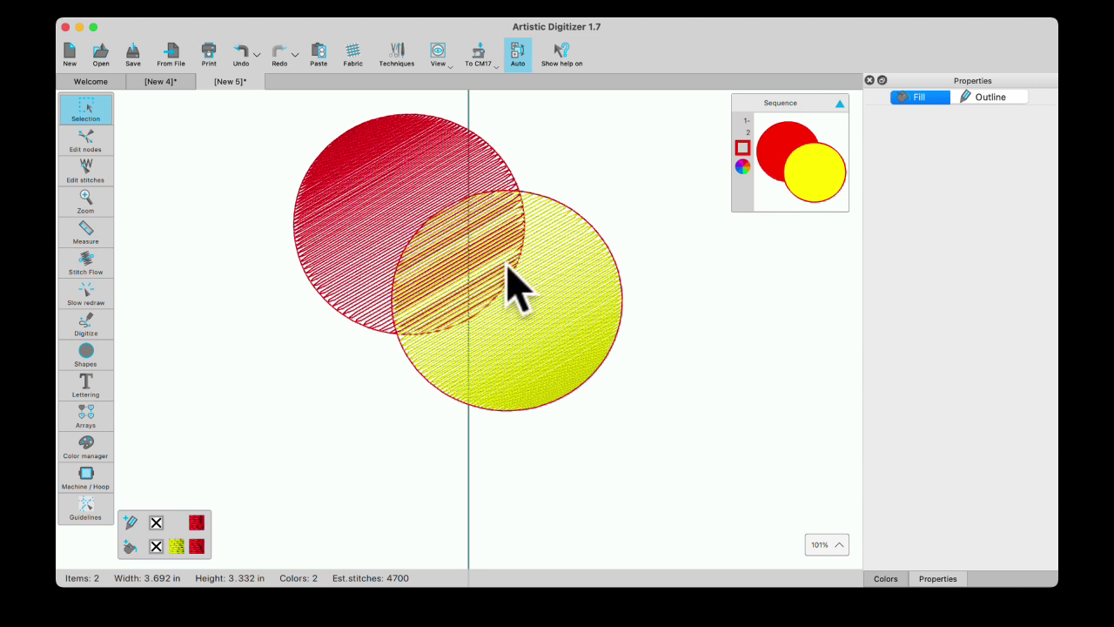
{"action": "left_click", "coordinate": [578, 300]}
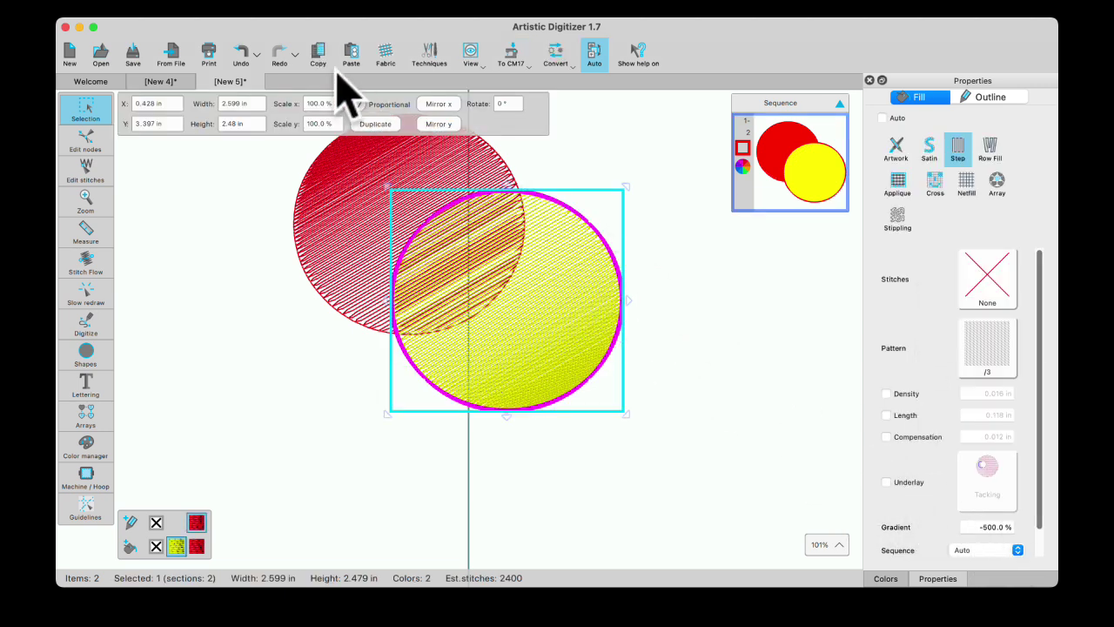
{"action": "left_click", "coordinate": [157, 87]}
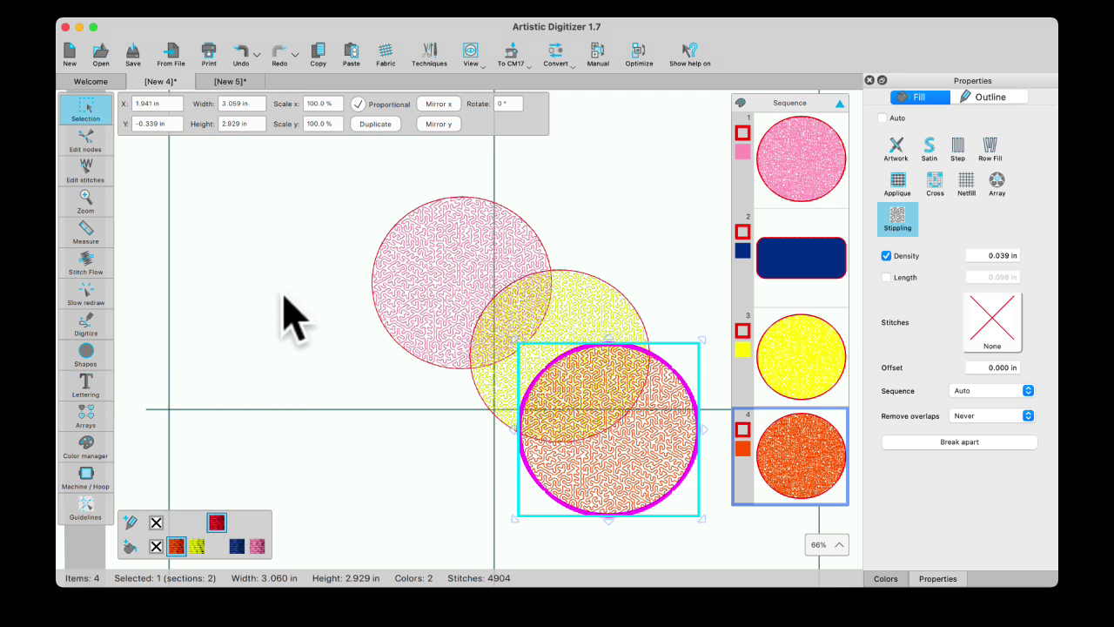
Go back to the New 5 design and re-sequence its stitches with Auto.
{"action": "left_click", "coordinate": [231, 82]}
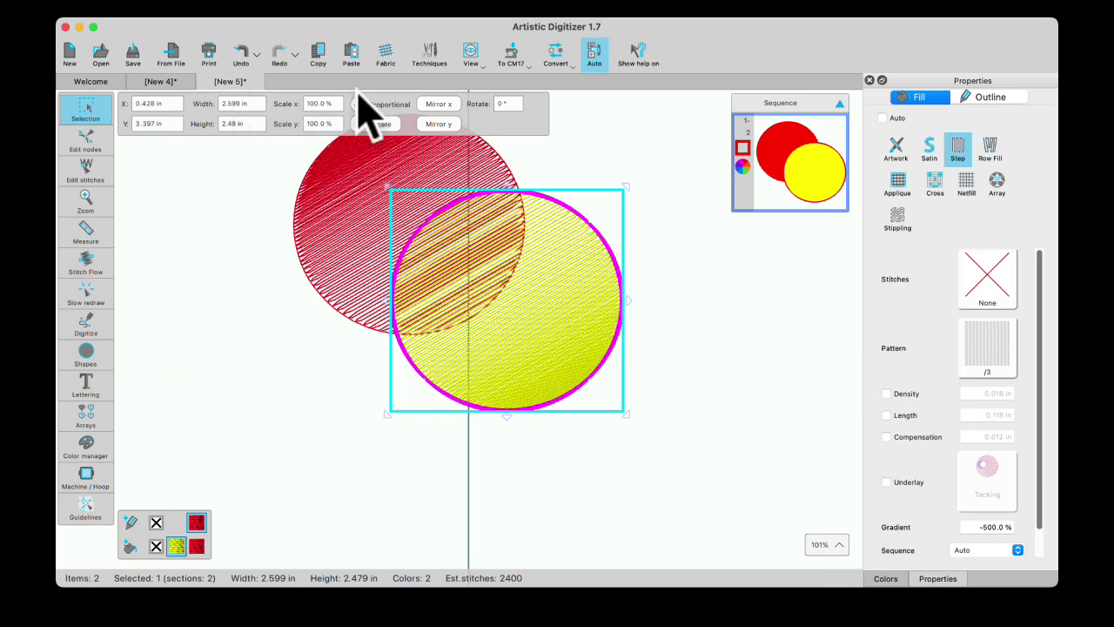
{"action": "left_click", "coordinate": [598, 60]}
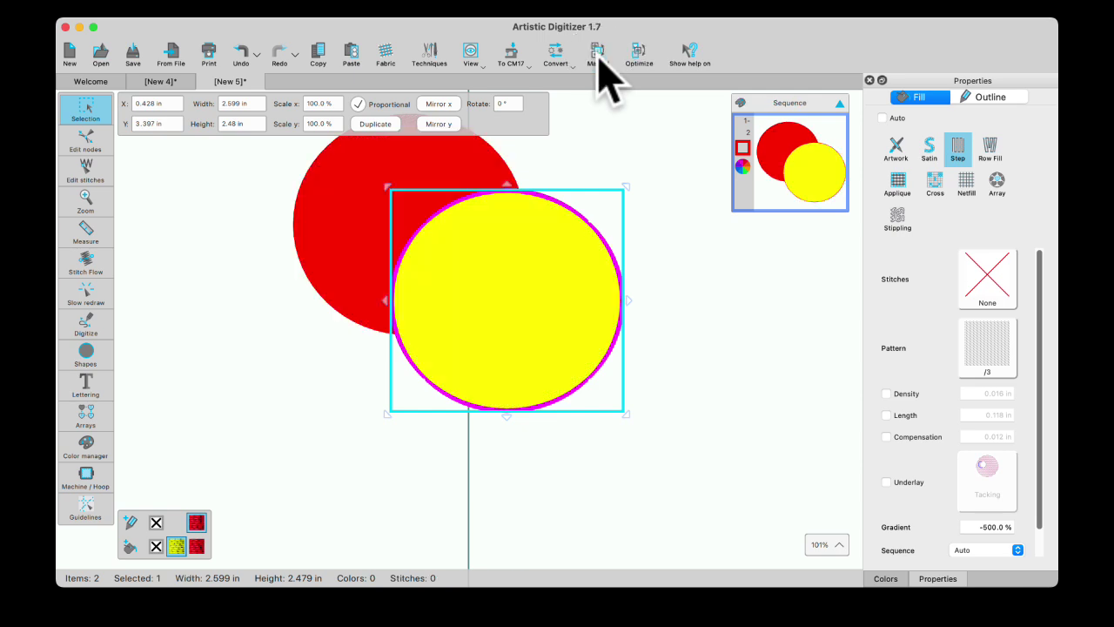